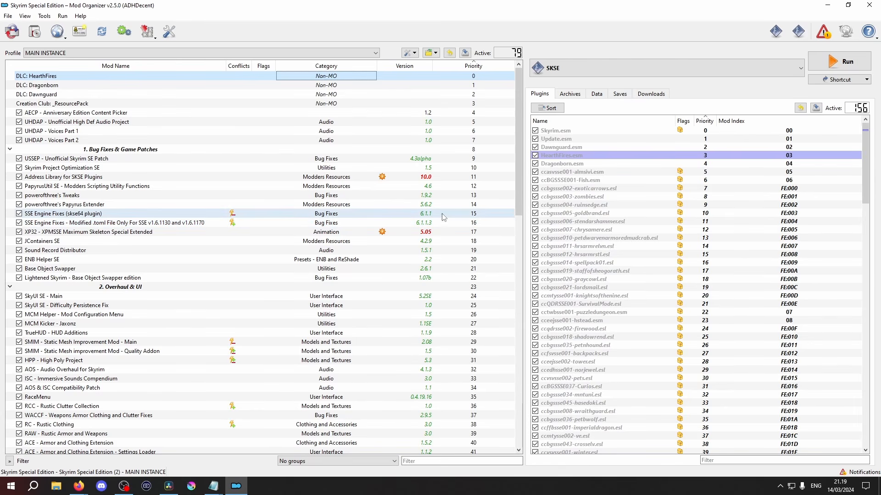
# Look through the whole installed mod list, checking the Version column for outdated mods
pyautogui.scroll(-5, 431, 195)
pyautogui.scroll(-7, 429, 191)
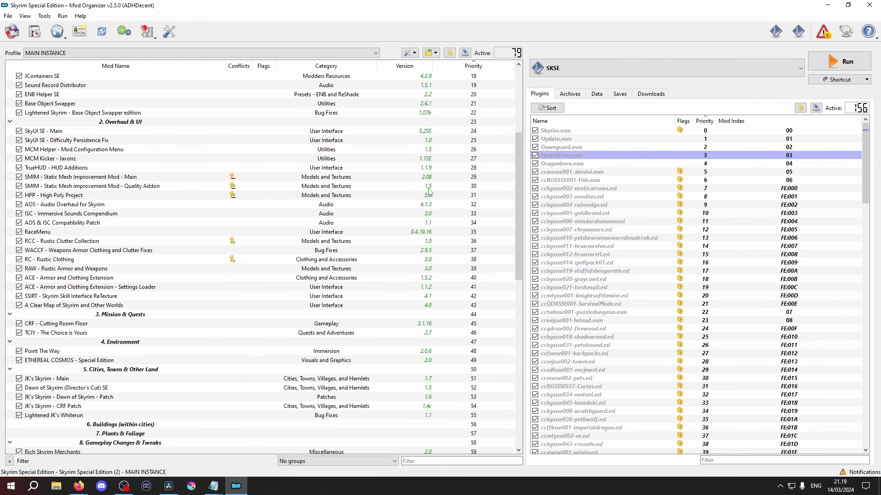
pyautogui.scroll(-6, 429, 192)
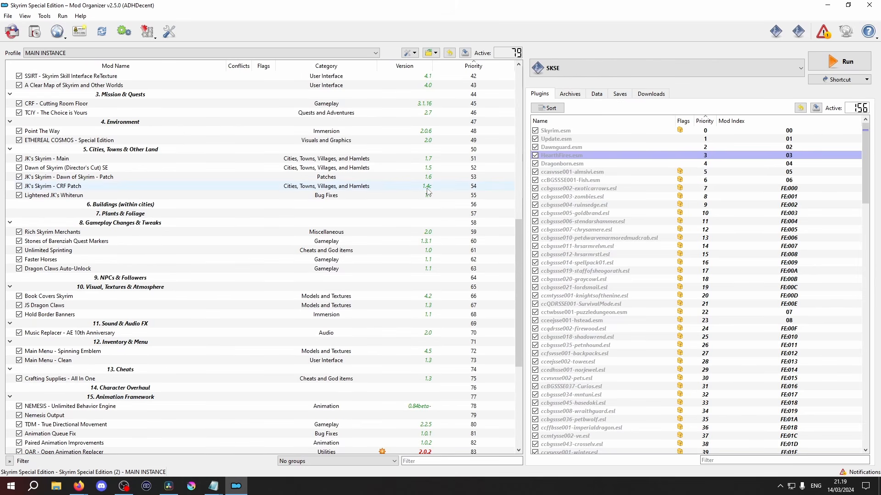
pyautogui.scroll(-3, 428, 192)
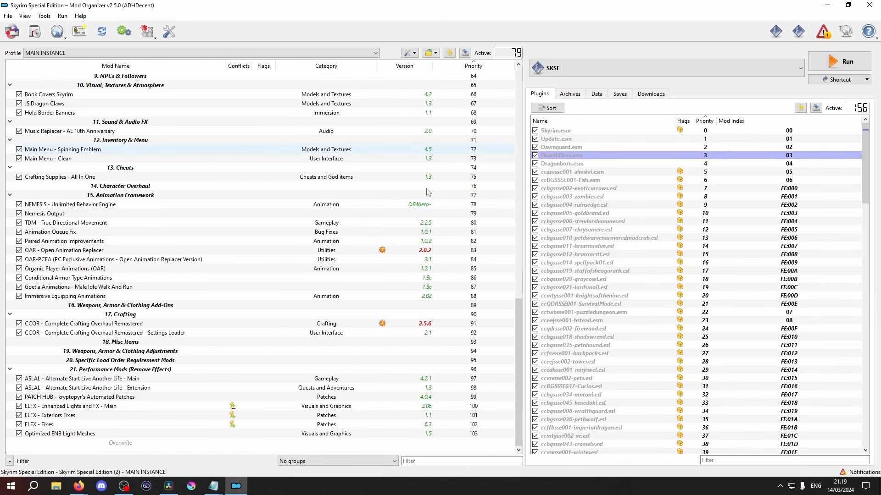
pyautogui.scroll(14, 429, 193)
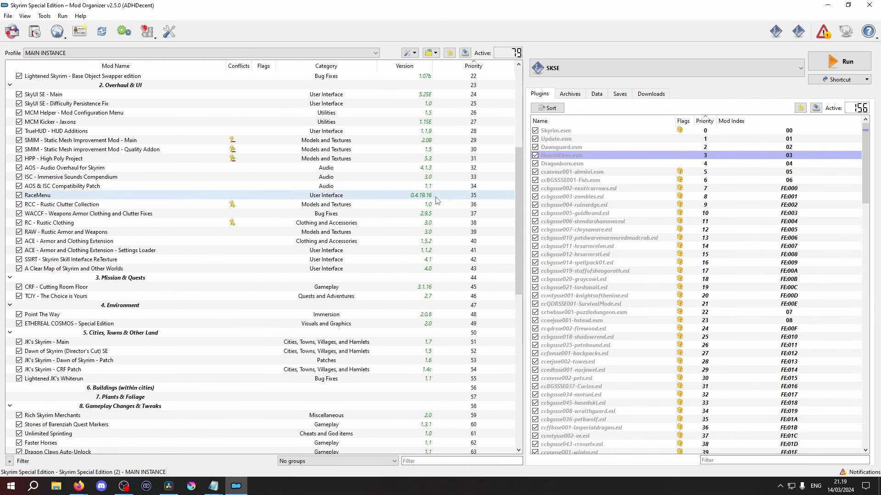
pyautogui.scroll(7, 440, 206)
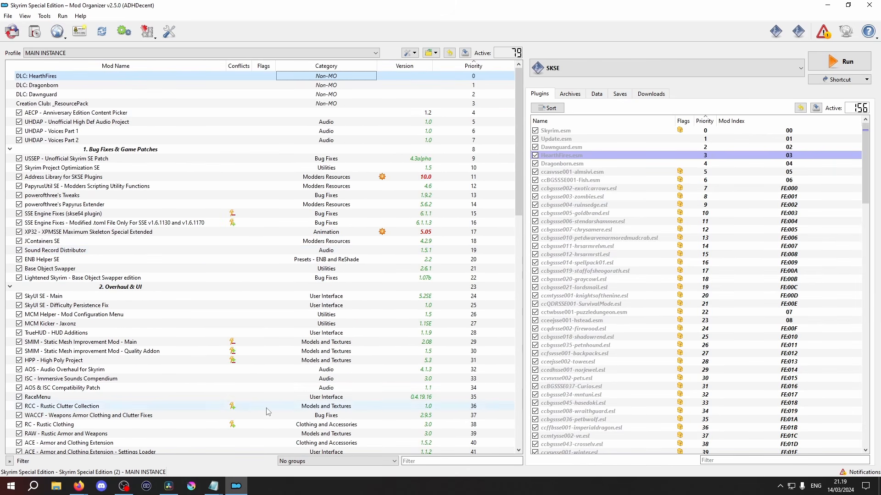
# Switch to the Firefox window with kryptopyr's Patch Hub and examine the files offered on its Nexus Mods page
pyautogui.click(78, 488)
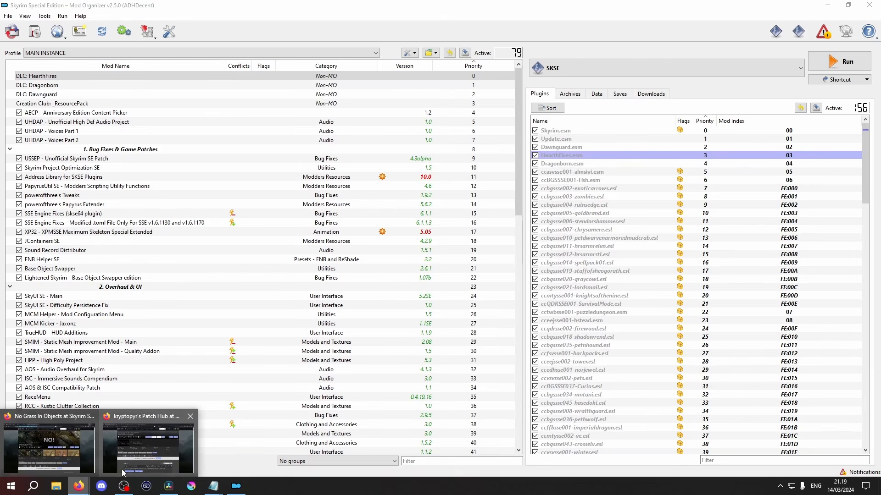
pyautogui.click(148, 445)
pyautogui.scroll(-5, 702, 262)
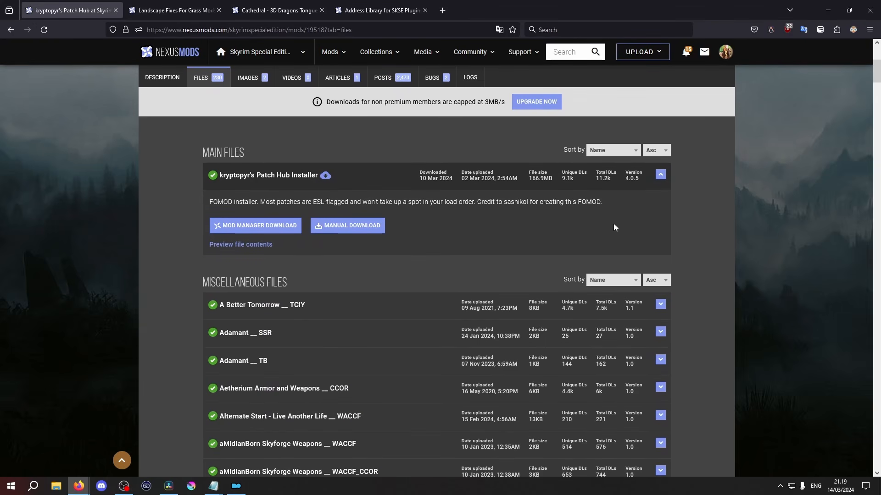
pyautogui.scroll(5, 670, 307)
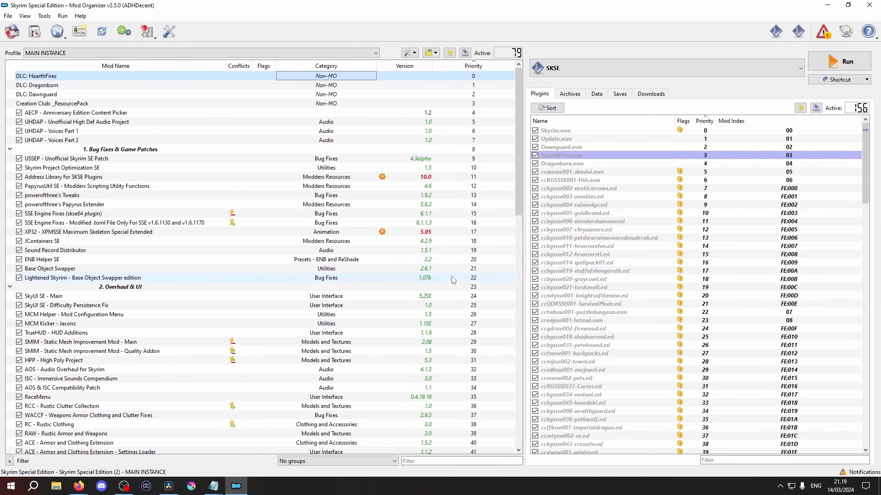
# Select Address Library for SKSE Plugins in the mod list and examine its main file versions on Nexus Mods in Firefox
pyautogui.rightClick(426, 181)
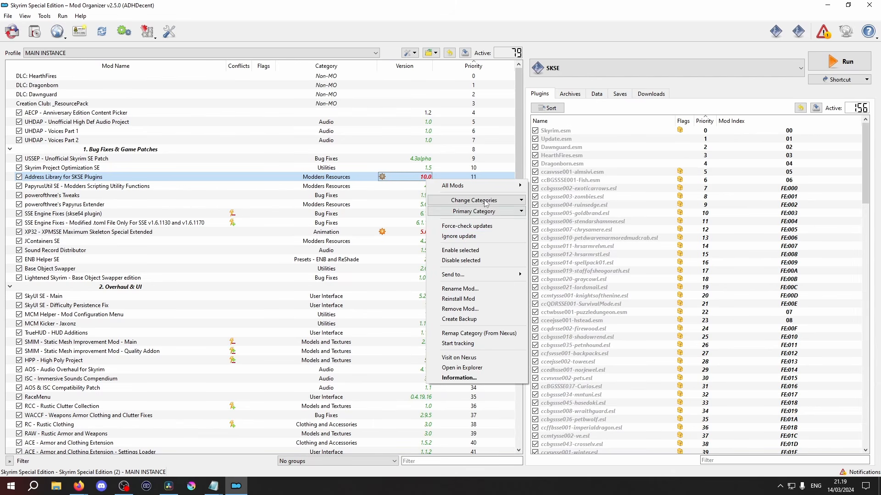
pyautogui.click(466, 159)
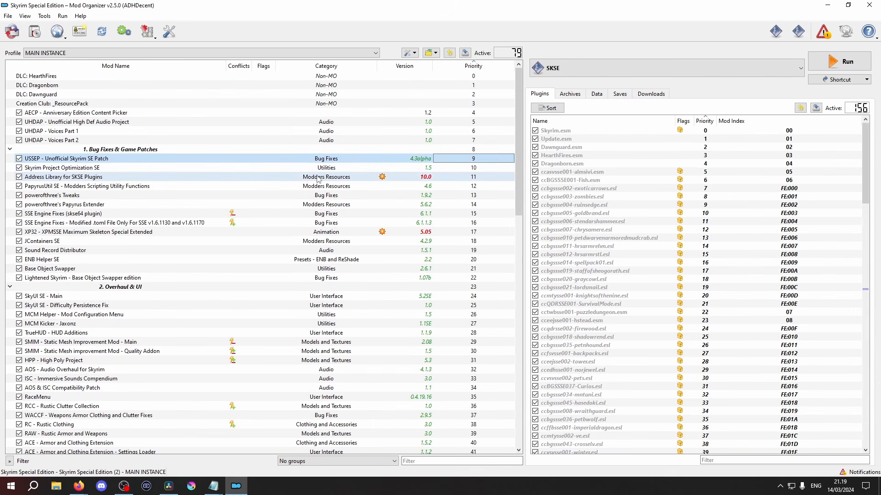
pyautogui.click(87, 180)
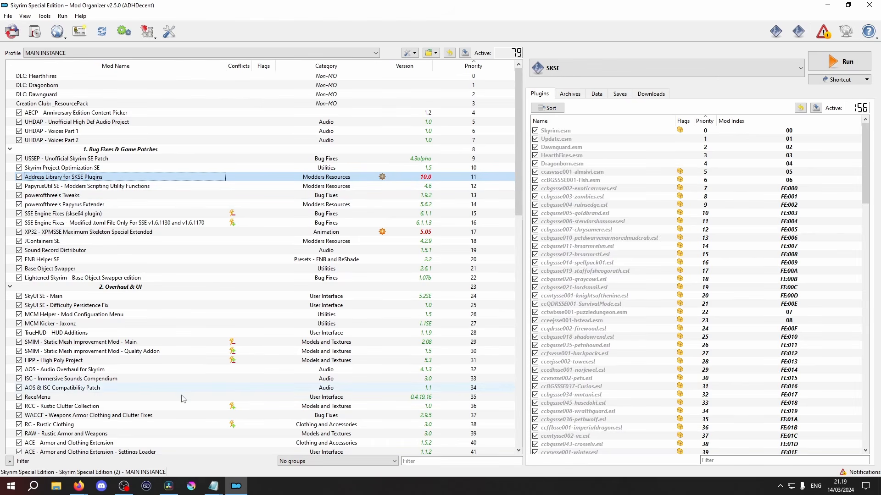
pyautogui.click(79, 486)
pyautogui.click(119, 458)
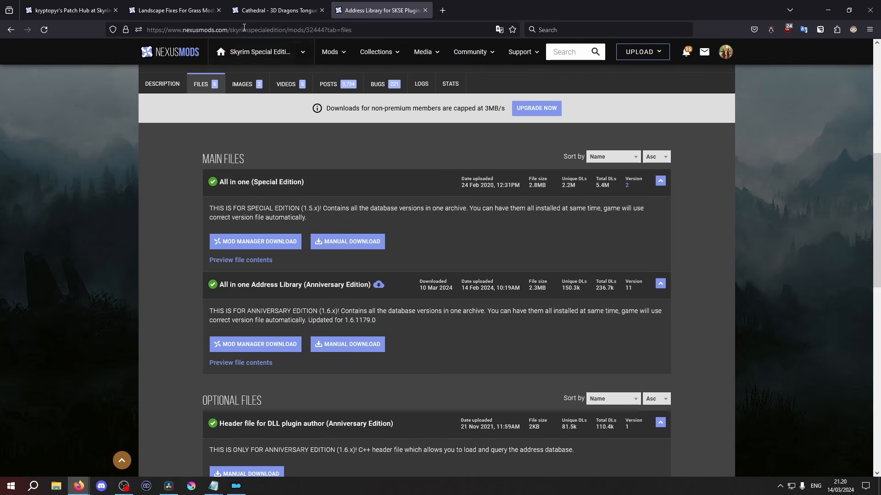
# Examine the main file variants and versions of Cathedral - 3D Dragons Tongue, and return to Mod Organizer
pyautogui.click(263, 11)
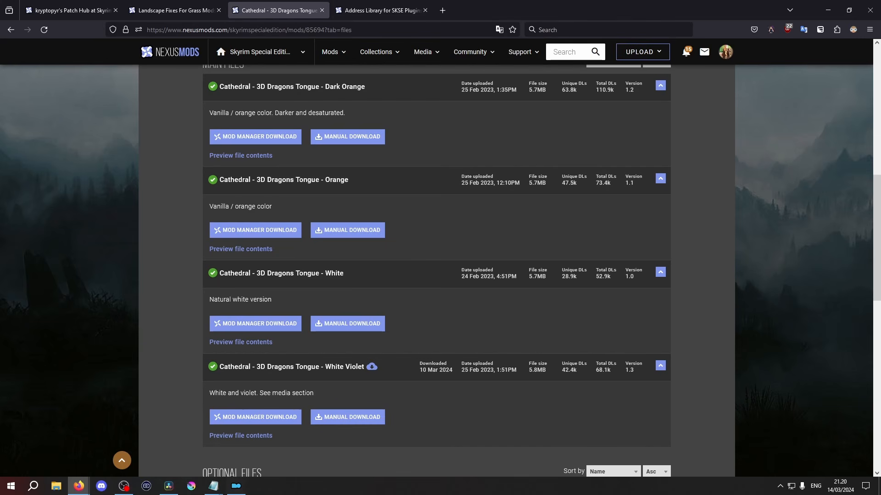
pyautogui.scroll(2, 499, 348)
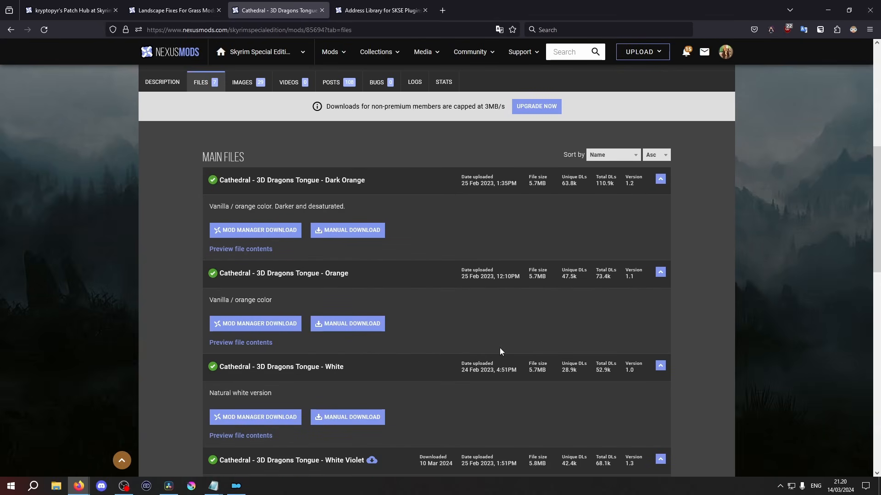
pyautogui.click(235, 485)
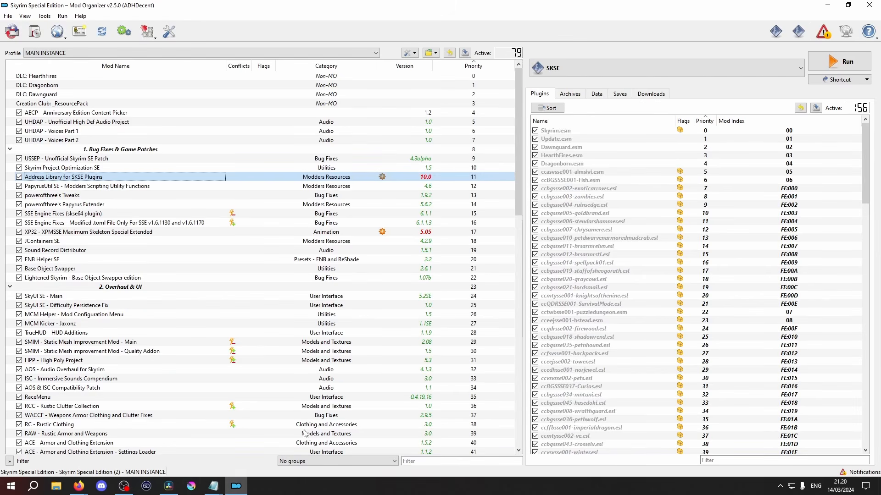
# Scan the mod list again for version numbers marked as having an update
pyautogui.scroll(-5, 408, 293)
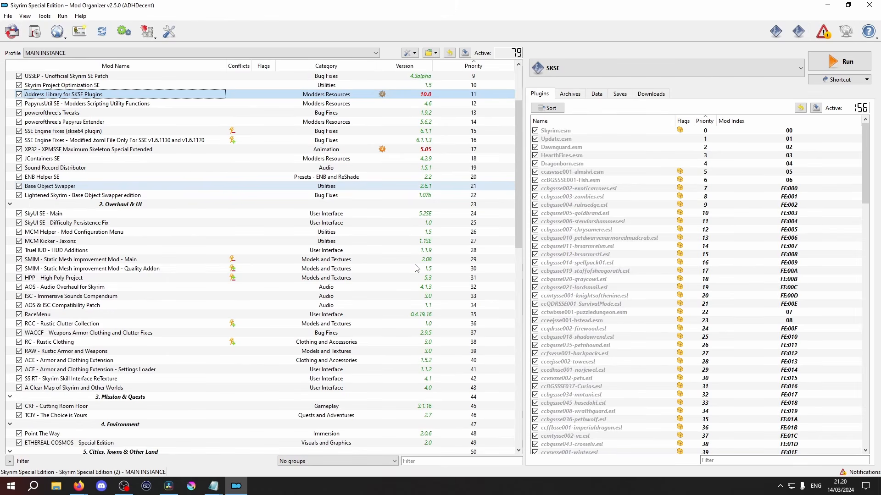
pyautogui.scroll(-10, 414, 269)
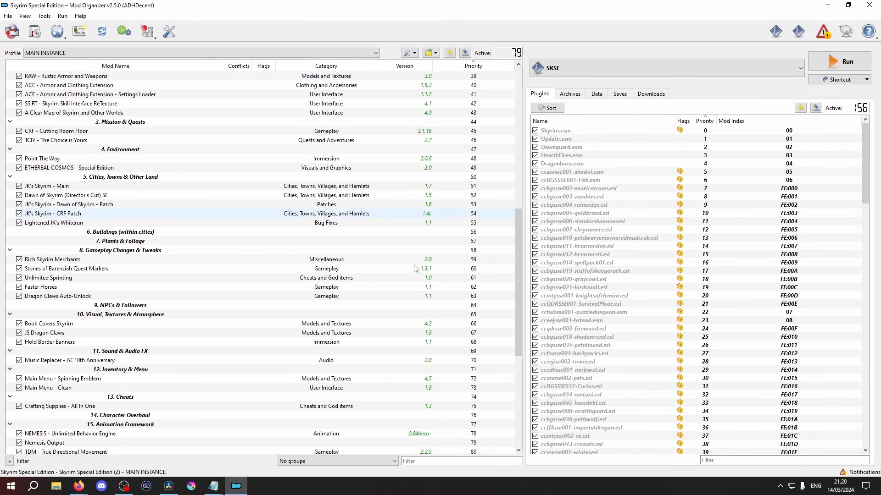
pyautogui.scroll(-4, 414, 269)
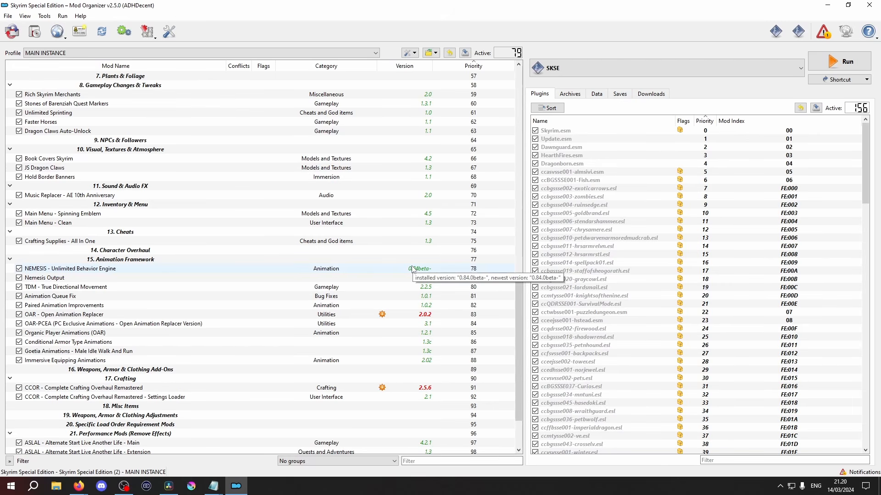
pyautogui.scroll(13, 426, 271)
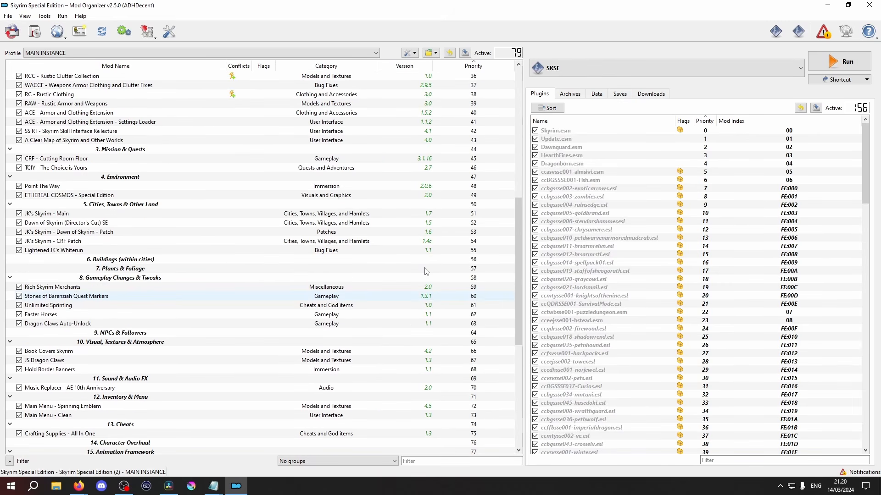
pyautogui.scroll(6, 425, 271)
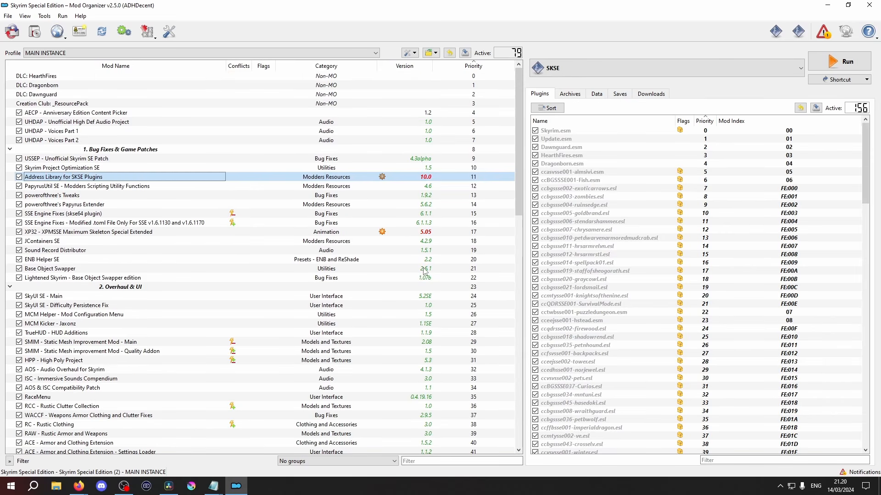
# View the Nexus information of Address Library for SKSE Plugins, close it, and check the mod's installed and newest versions
pyautogui.doubleClick(425, 179)
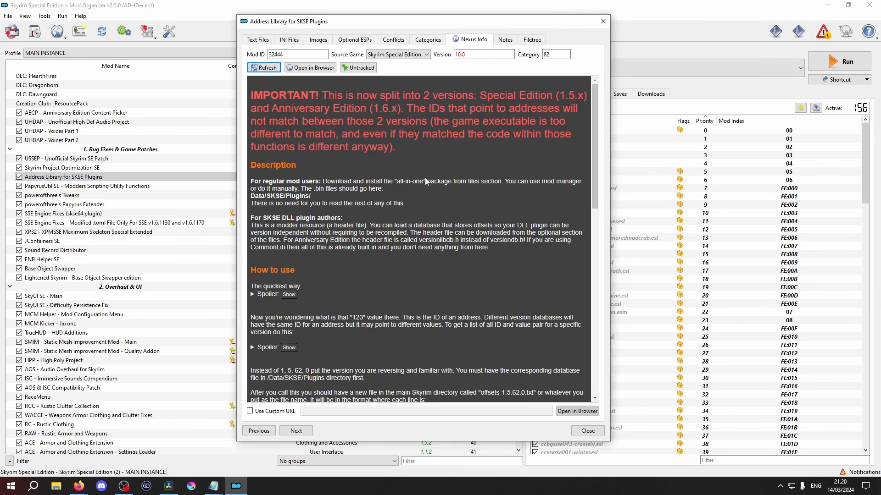
pyautogui.click(583, 430)
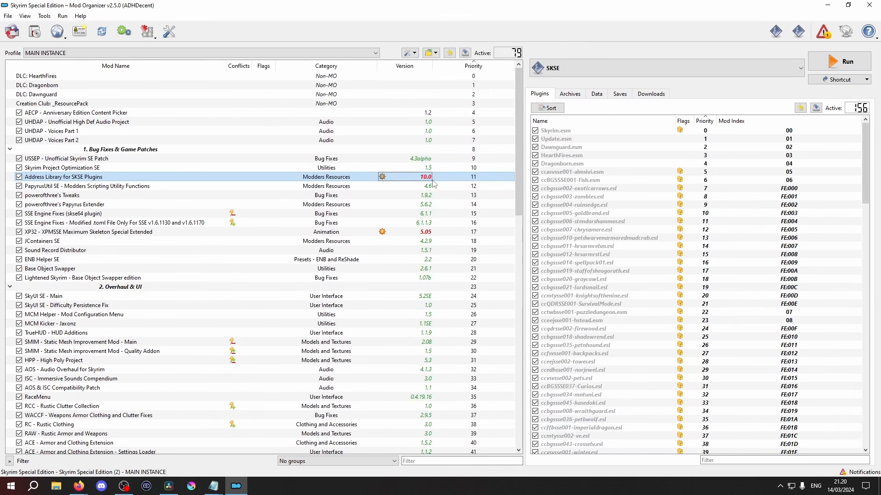
pyautogui.moveTo(429, 180)
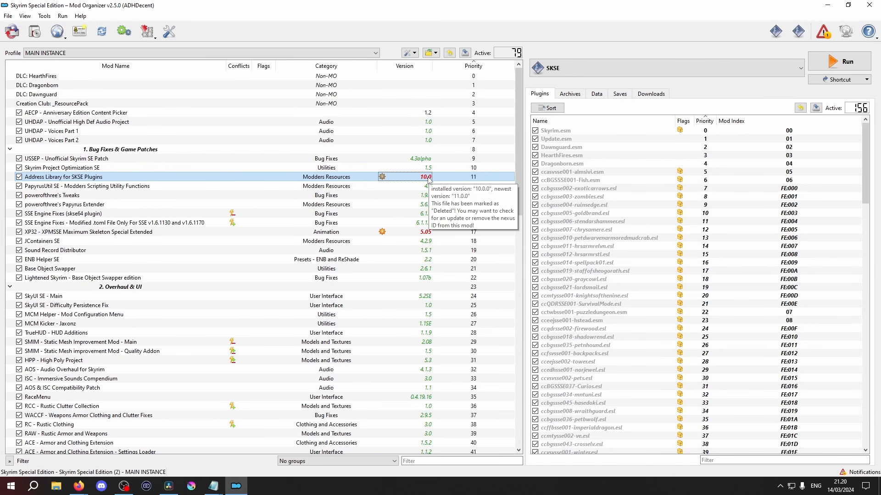
# Check the XP32 - XPMSSE skeleton mod's version details against the files on its Nexus Mods page, and return to Mod Organizer
pyautogui.moveTo(428, 235)
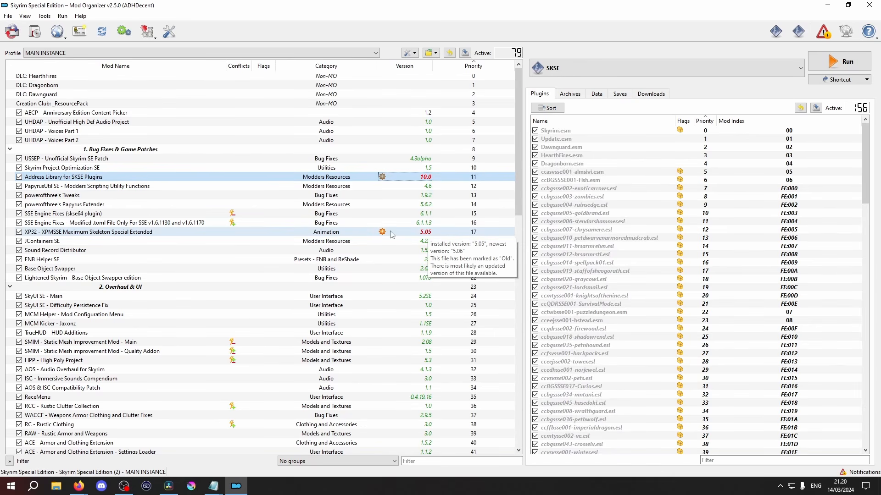
pyautogui.rightClick(299, 232)
pyautogui.click(344, 411)
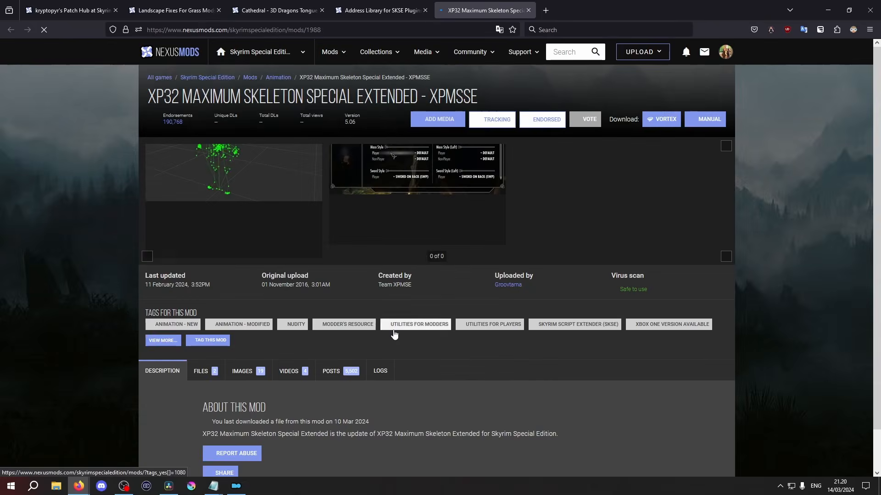
pyautogui.click(223, 321)
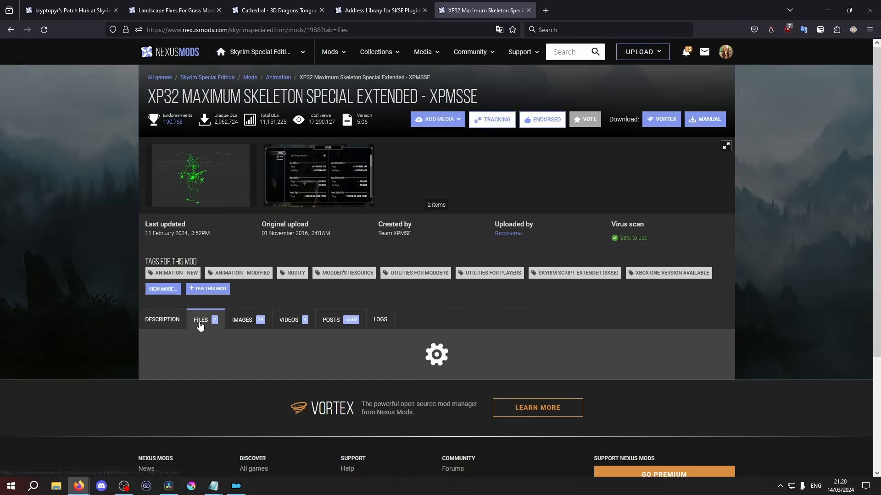
pyautogui.scroll(-2, 200, 326)
pyautogui.scroll(-3, 199, 325)
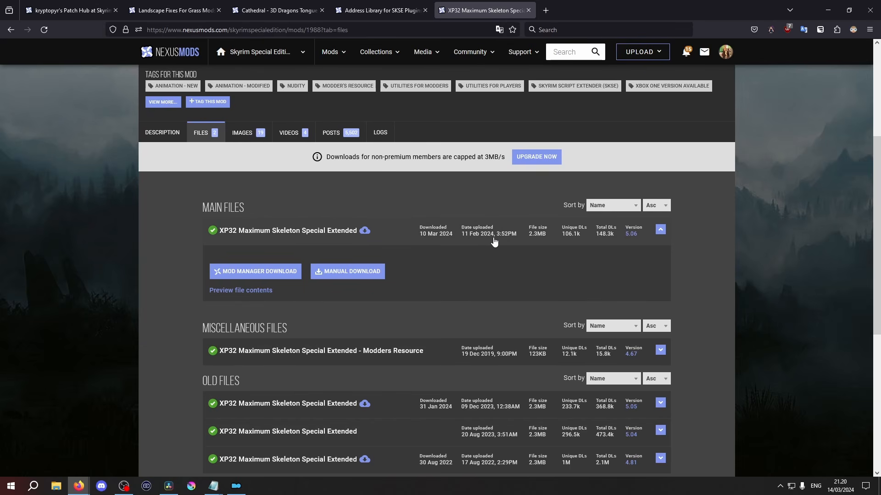
pyautogui.click(828, 10)
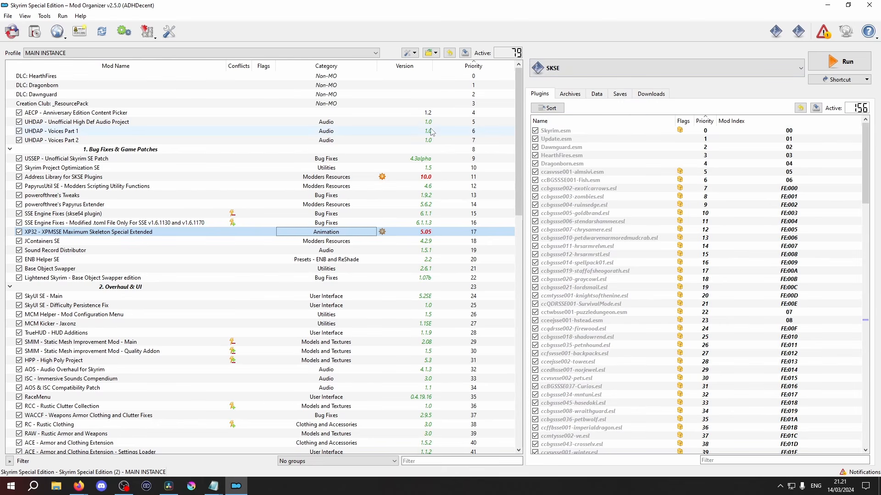
# Show the Nexus ID column in the mod list
pyautogui.rightClick(402, 68)
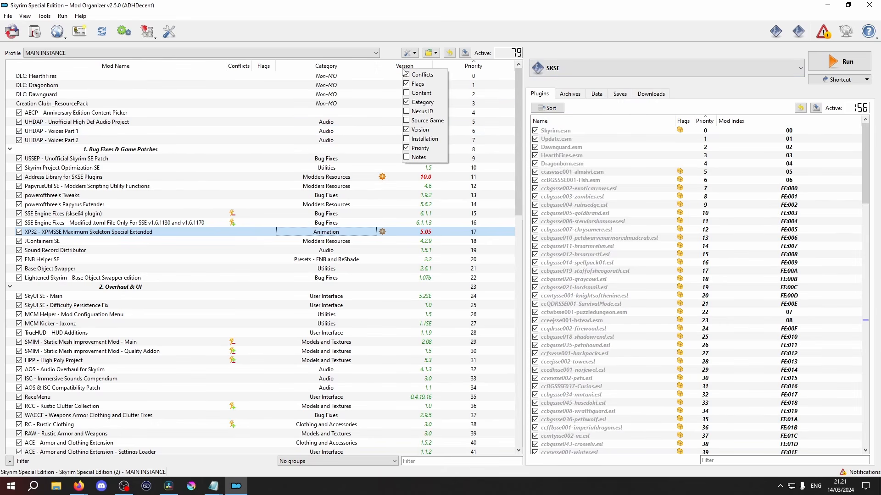
pyautogui.click(421, 112)
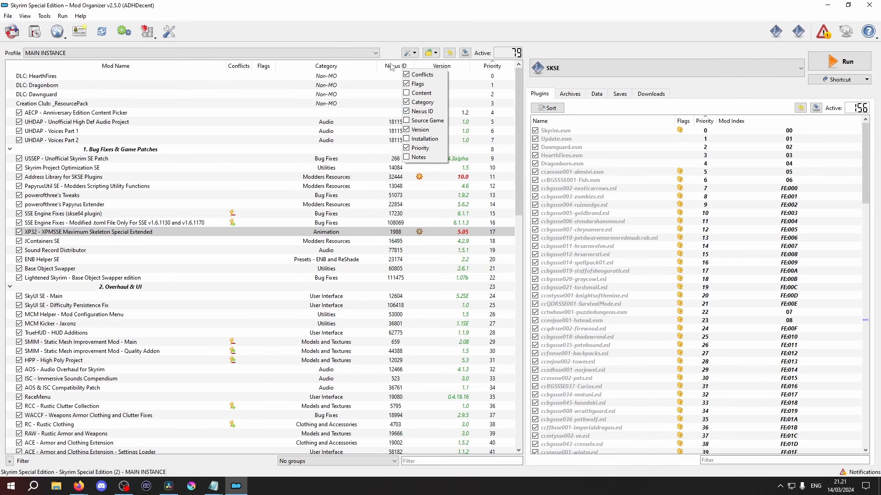
pyautogui.click(389, 223)
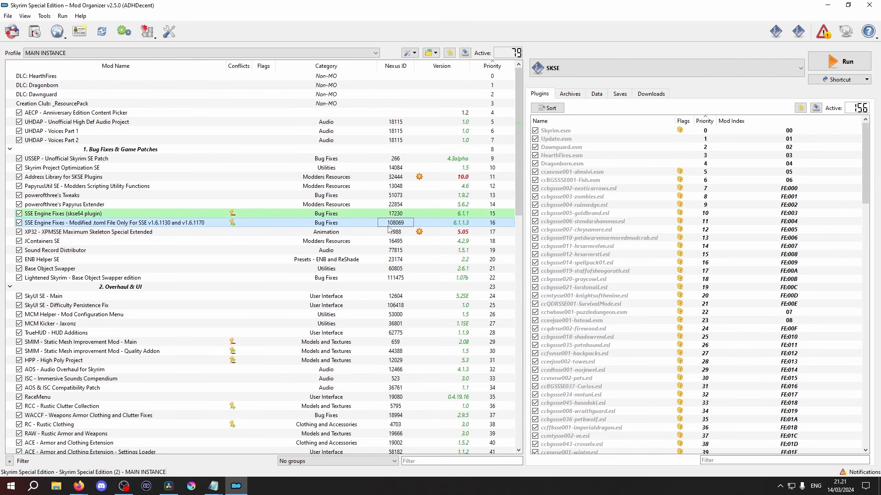
# Visit the Nexus Mods page of USSEP - Unofficial Skyrim SE Patch from the mod list, and return to Mod Organizer
pyautogui.click(394, 160)
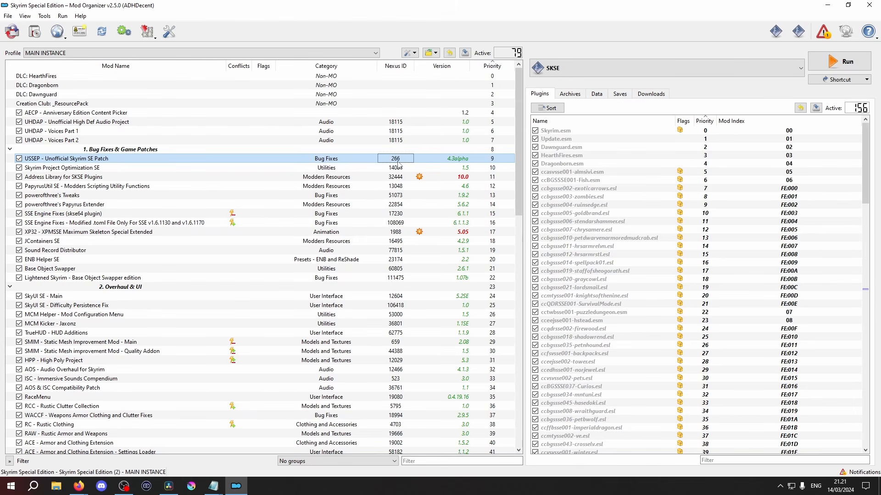
pyautogui.rightClick(398, 164)
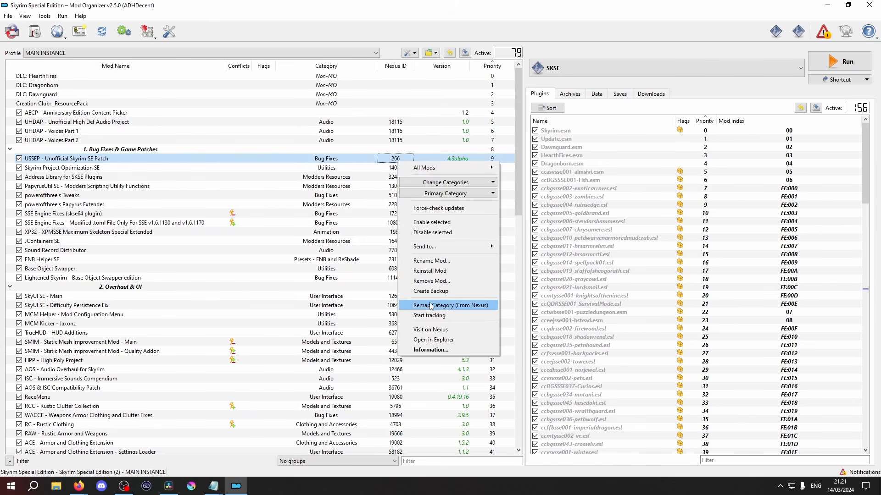
pyautogui.click(433, 330)
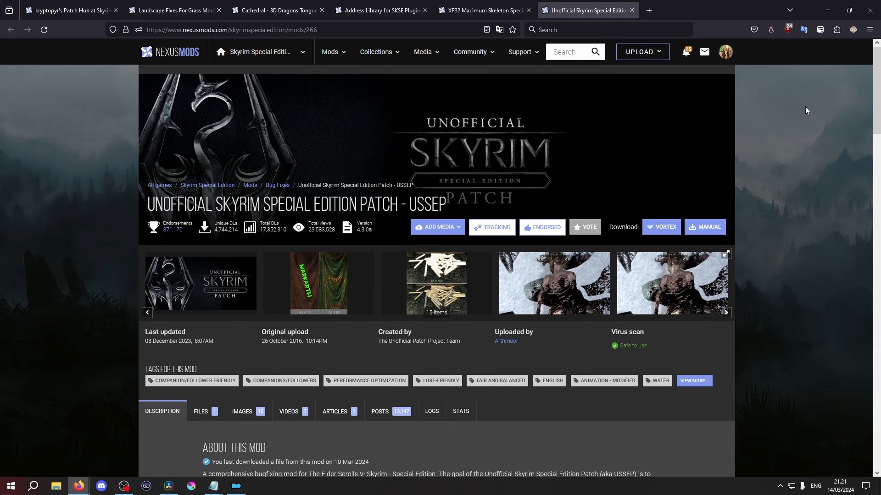
pyautogui.click(819, 15)
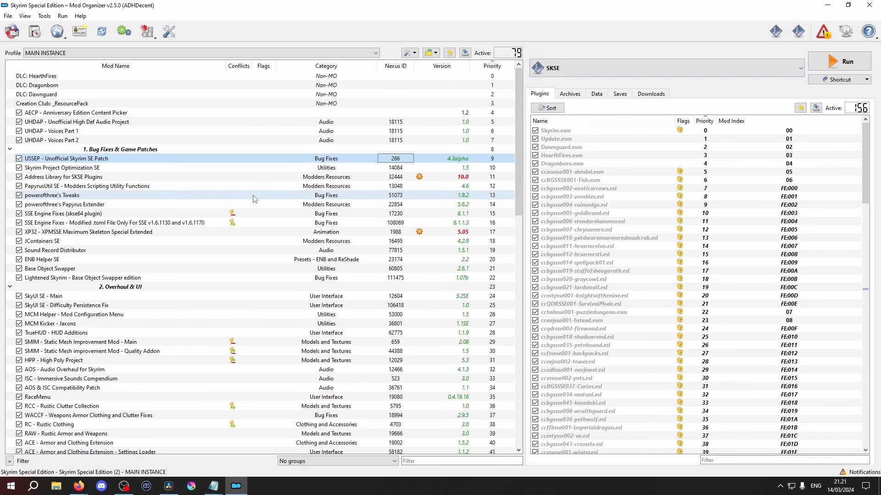
# Review the names and versions of the installed mods from Bug Fixes & Game Patches to Performance Mods
pyautogui.scroll(-2, 222, 213)
pyautogui.scroll(-1, 222, 212)
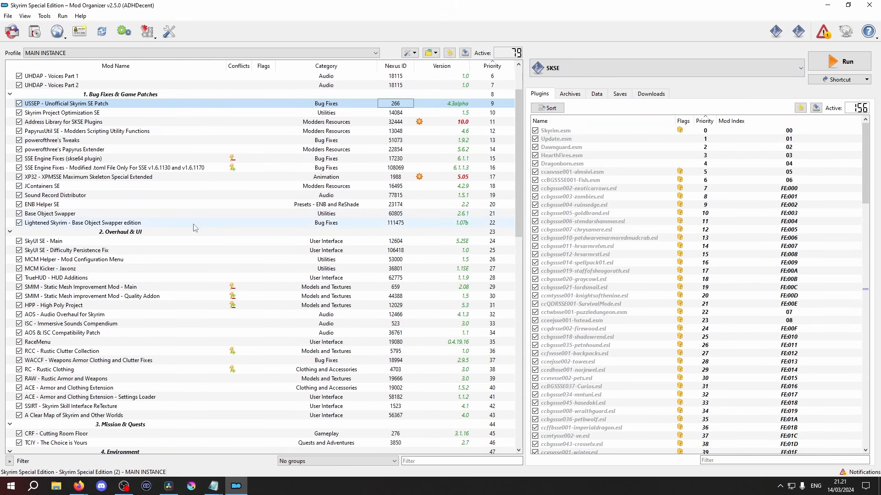
pyautogui.scroll(-3, 84, 160)
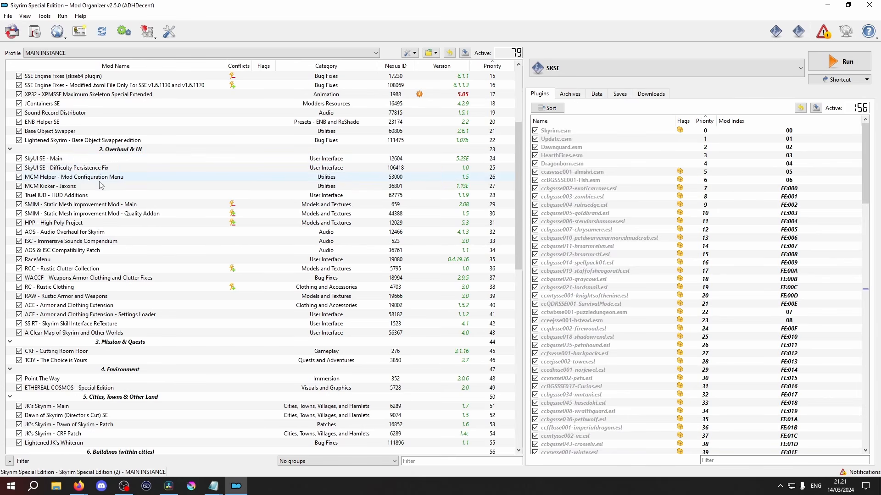
pyautogui.click(85, 251)
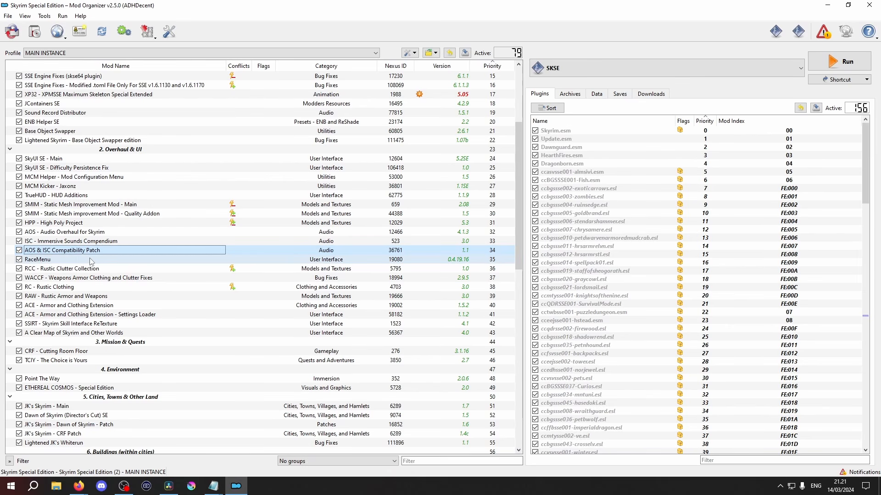
pyautogui.scroll(-7, 87, 257)
pyautogui.scroll(-9, 91, 263)
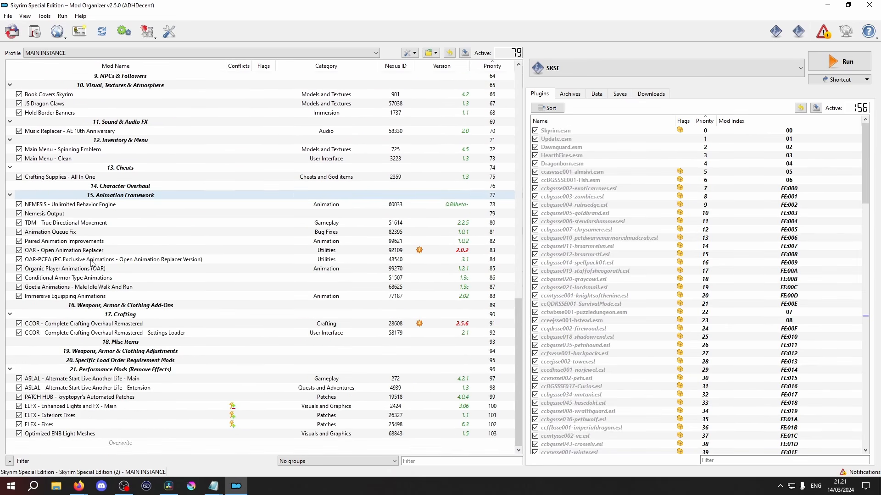
# Start reinstalling PATCH HUB - kryptopyr's Automated Patches, tick the patch options from AMB to SSR, and cancel the installer
pyautogui.click(89, 397)
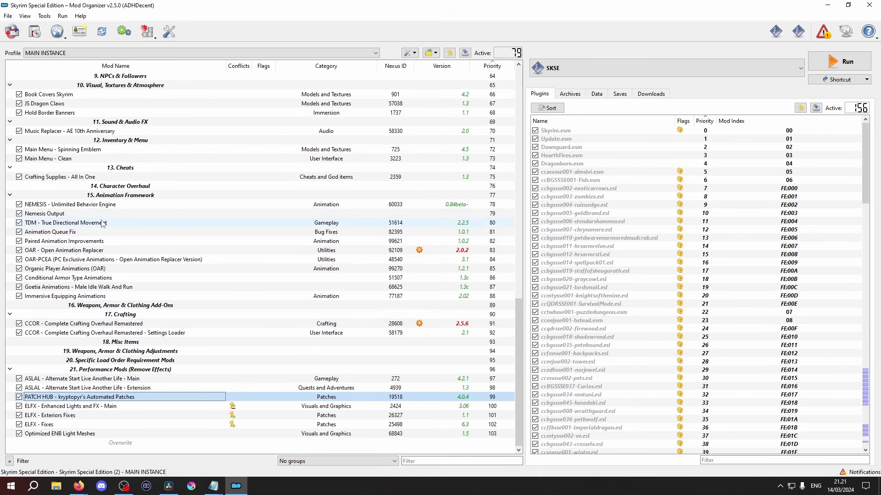
pyautogui.rightClick(76, 400)
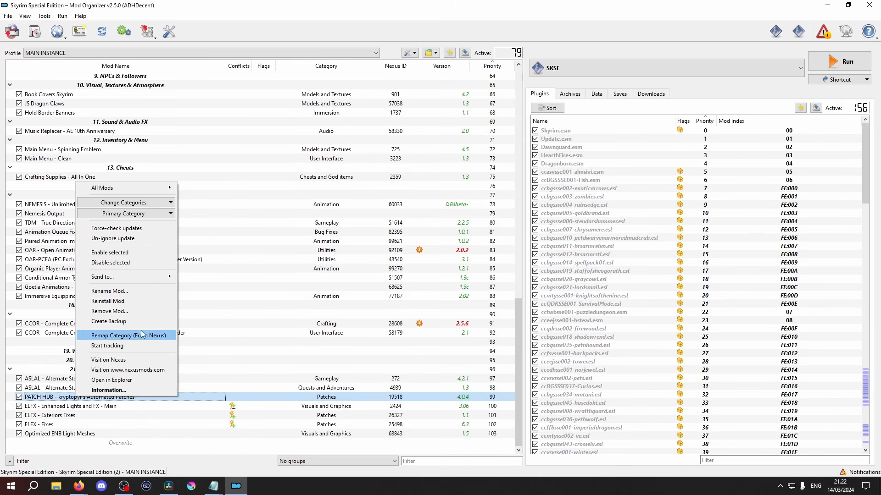
pyautogui.click(139, 300)
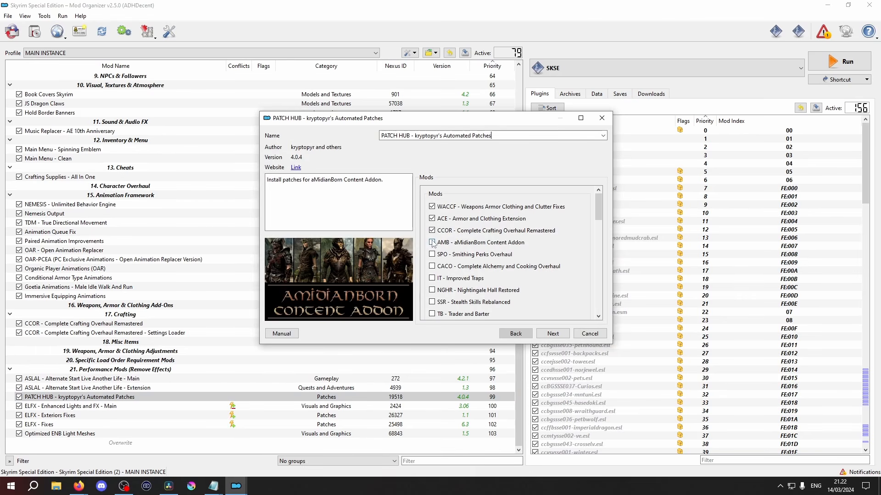
pyautogui.click(432, 255)
pyautogui.click(432, 266)
pyautogui.click(433, 278)
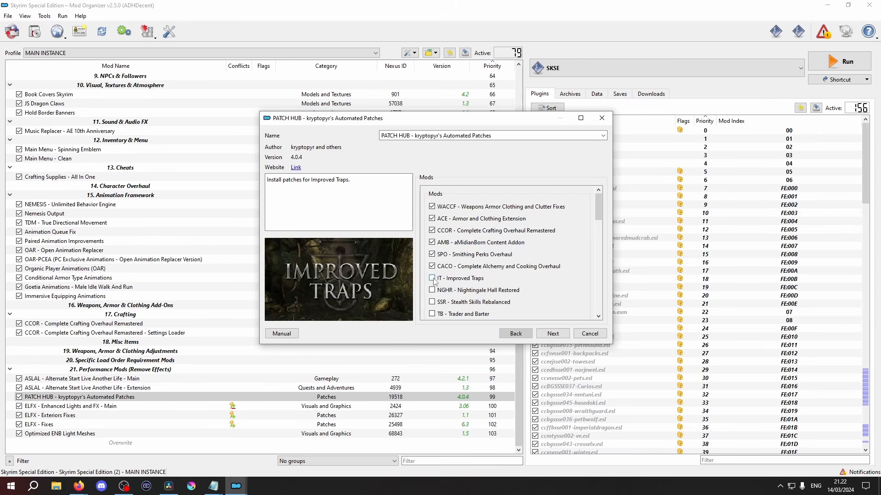
pyautogui.click(433, 290)
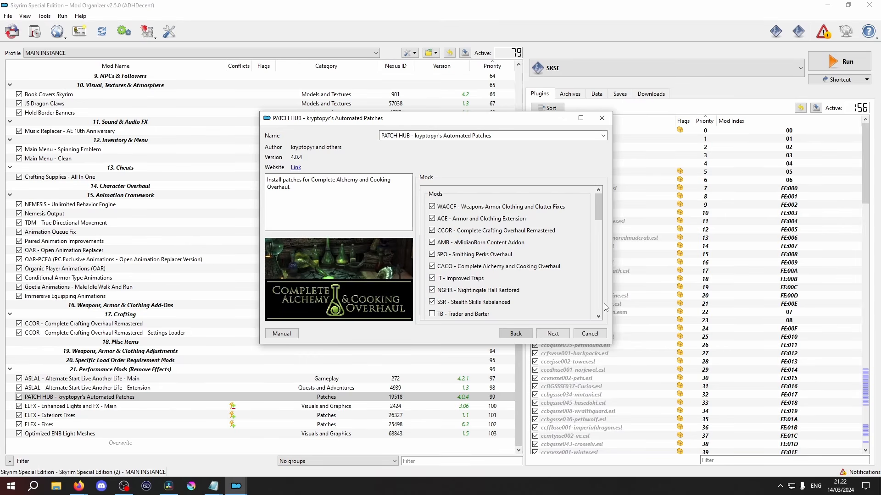
pyautogui.click(587, 334)
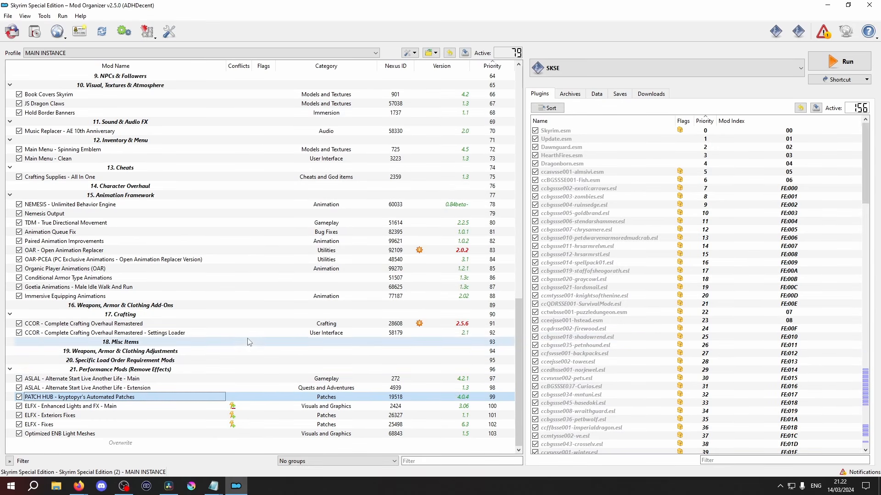
# Open the name of PATCH HUB - kryptopyr's Automated Patches for editing in the mod list and close the edit
pyautogui.scroll(7, 250, 332)
pyautogui.scroll(7, 250, 331)
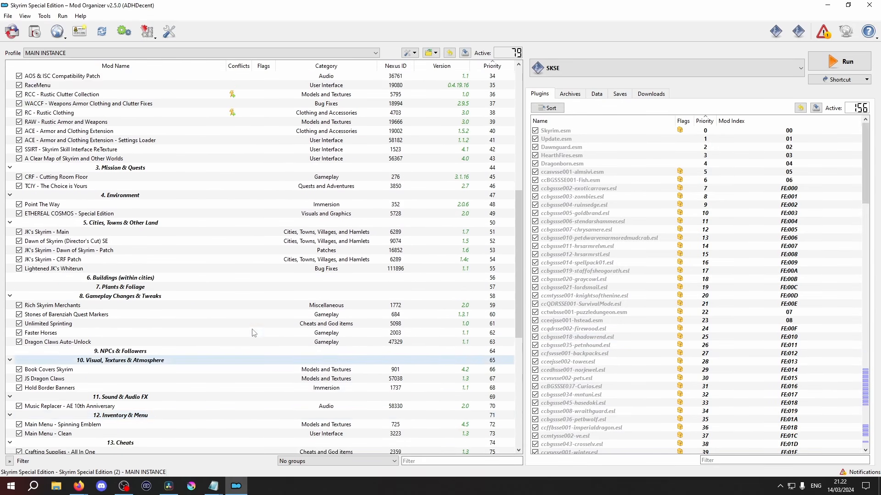
pyautogui.scroll(-14, 255, 329)
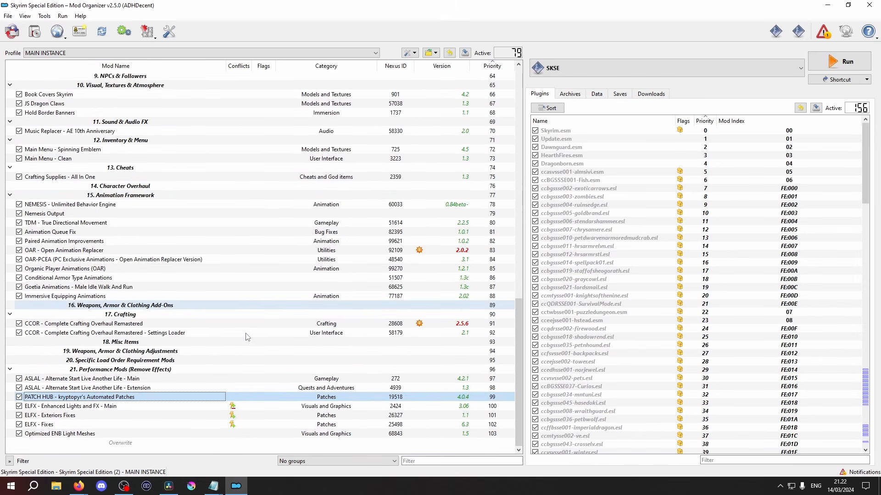
pyautogui.click(108, 395)
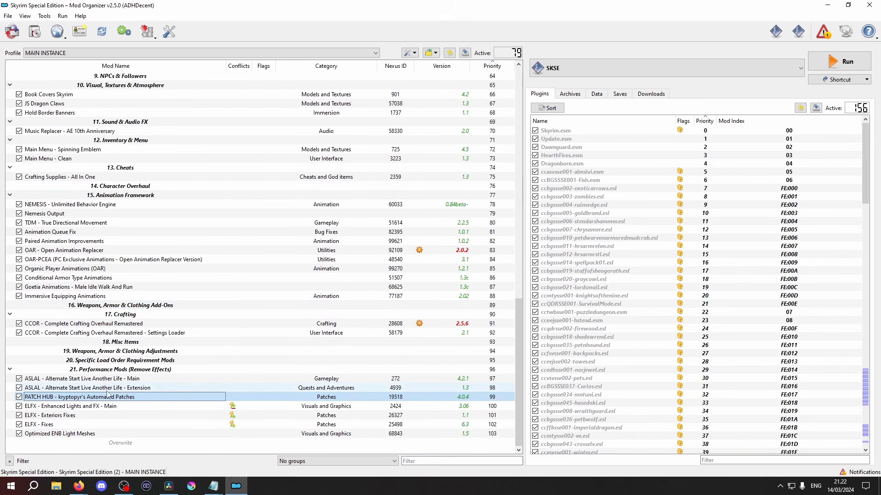
pyautogui.click(50, 397)
pyautogui.click(128, 397)
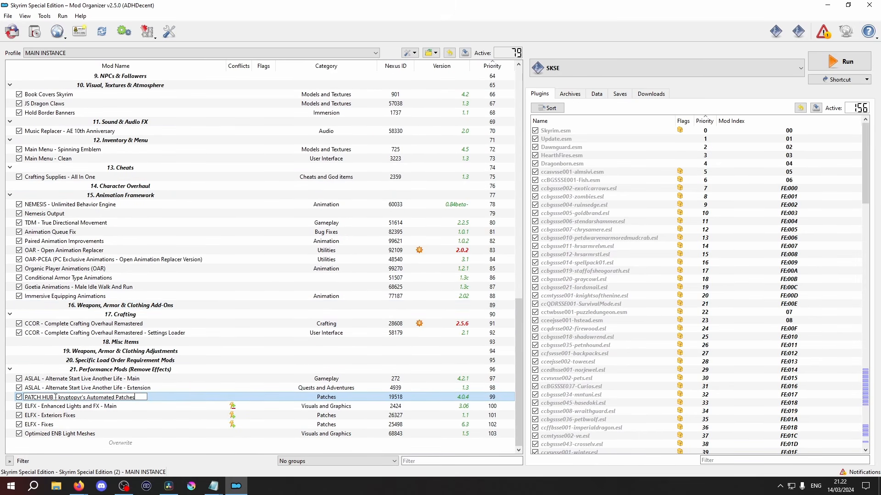
pyautogui.press('Left')
pyautogui.press('Left')
pyautogui.press('Left')
pyautogui.press('Left')
pyautogui.press('Left')
pyautogui.press('Left')
pyautogui.press('Left')
pyautogui.press('Left')
pyautogui.press('Left')
pyautogui.press('Left')
pyautogui.press('Left')
pyautogui.press('Left')
pyautogui.press('Left')
pyautogui.press('Left')
pyautogui.press('Left')
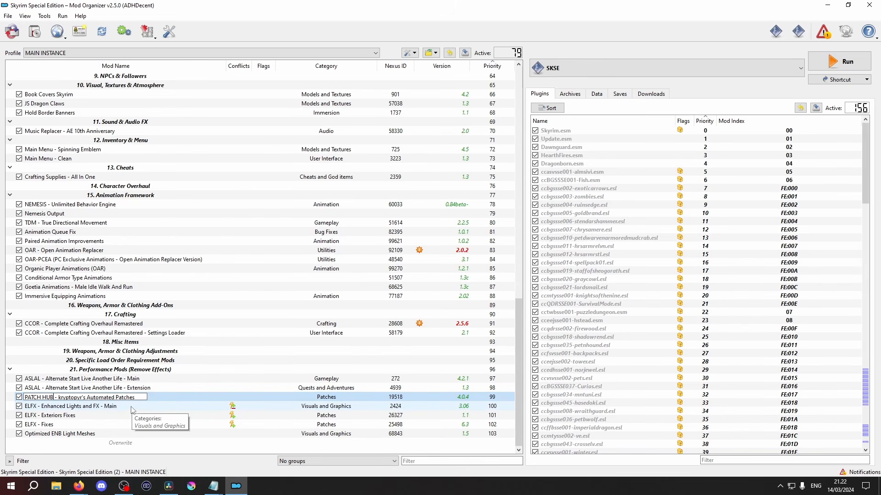
pyautogui.press('Return')
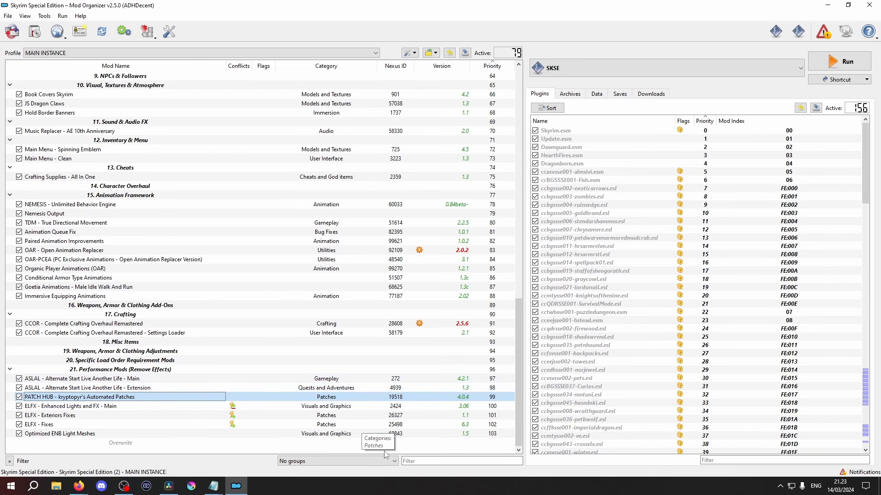
pyautogui.scroll(3, 348, 372)
pyautogui.scroll(9, 350, 373)
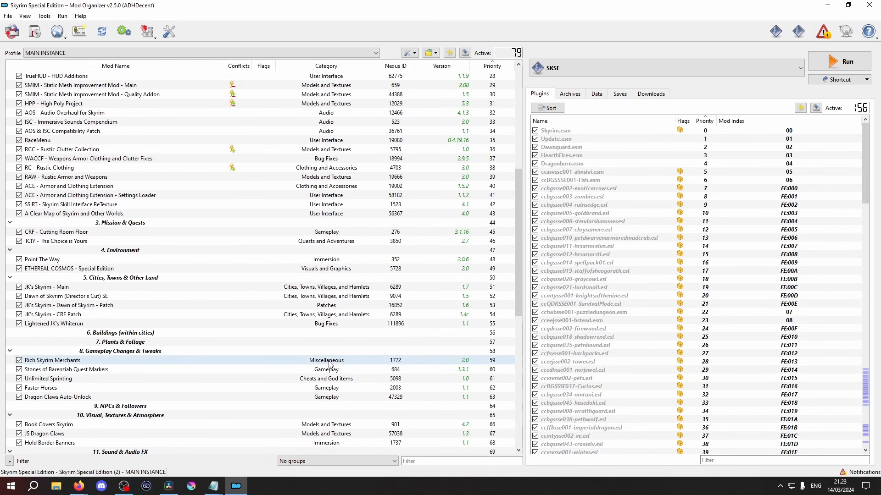
pyautogui.rightClick(331, 362)
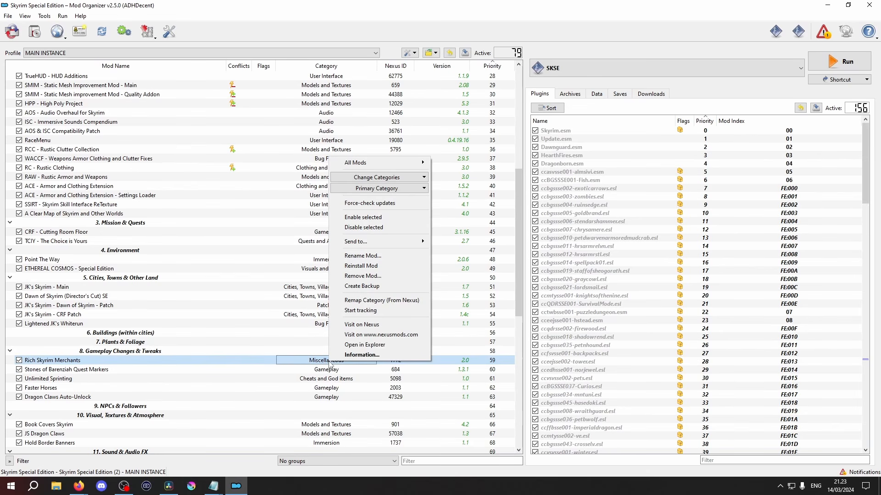
pyautogui.click(332, 379)
pyautogui.click(332, 370)
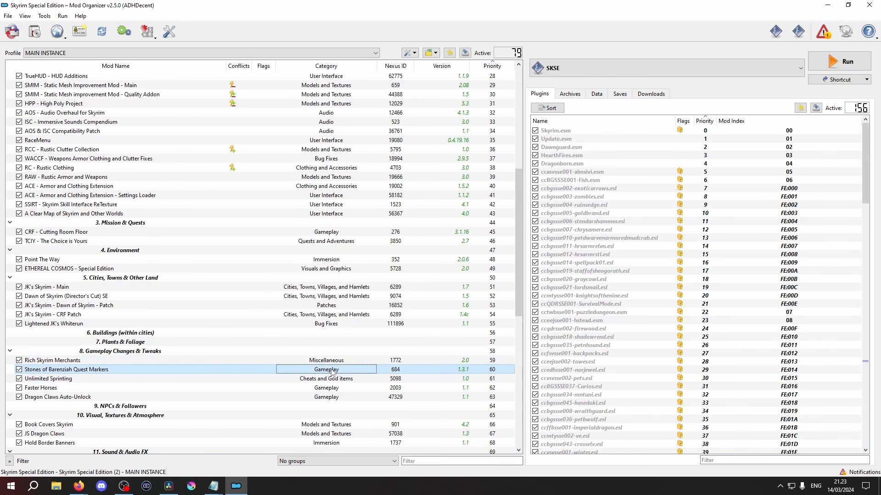
pyautogui.click(330, 323)
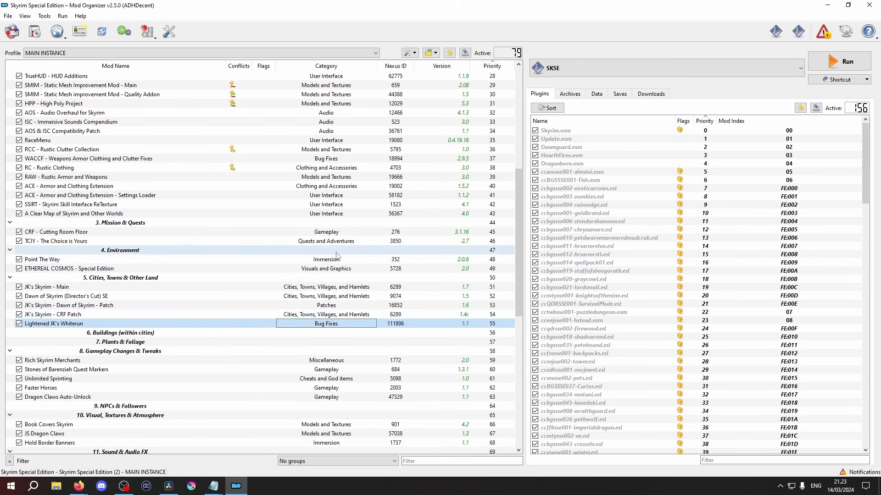
# Add the Utilities category to A Clear Map of Skyrim and Other Worlds and make it the primary category
pyautogui.rightClick(330, 214)
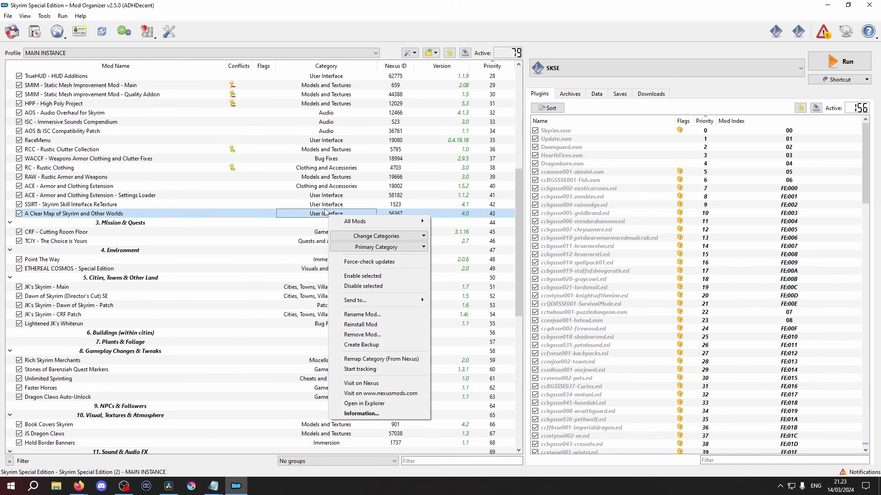
pyautogui.click(390, 236)
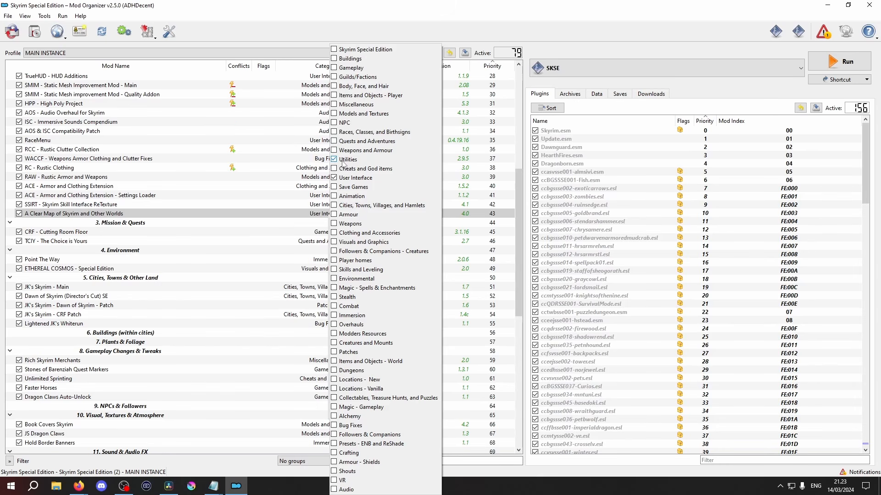
pyautogui.click(322, 207)
pyautogui.click(367, 249)
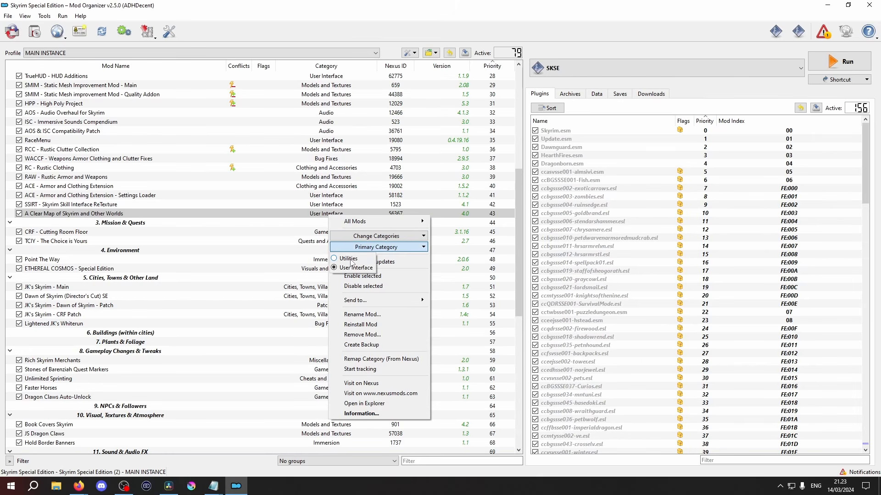
pyautogui.click(301, 241)
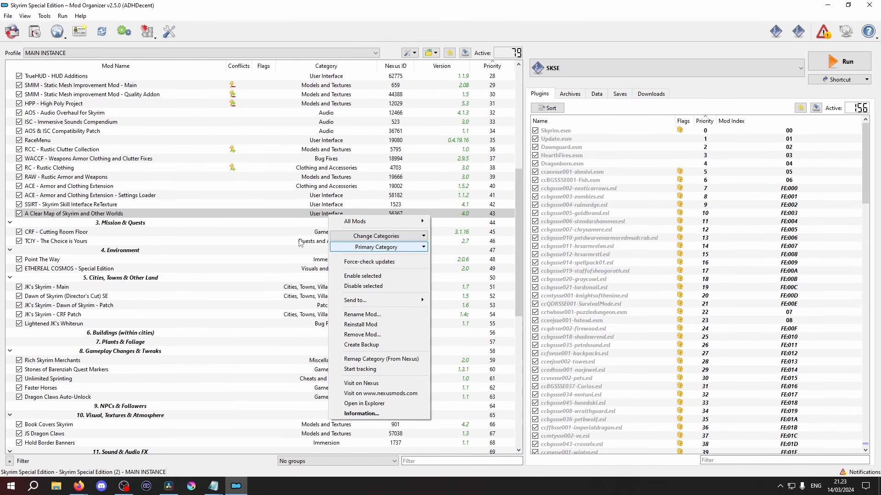
pyautogui.click(301, 242)
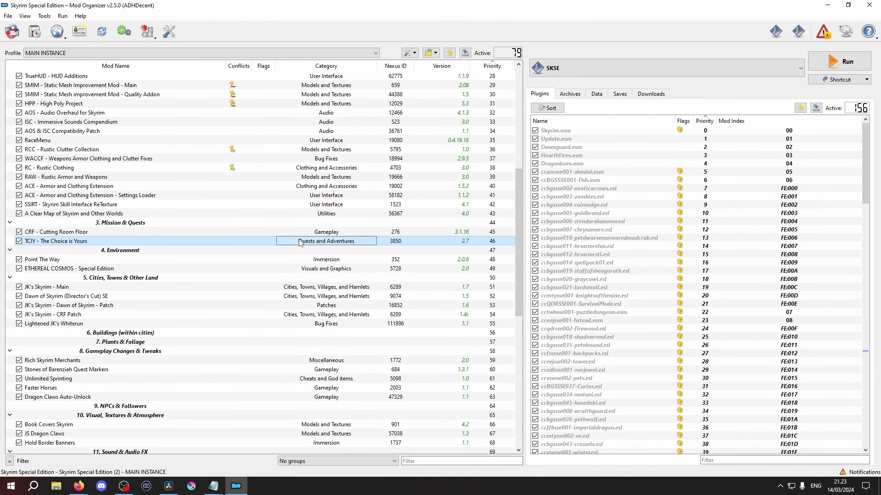
# Remove the Utilities category from A Clear Map of Skyrim and Other Worlds in its mod information and close the window
pyautogui.doubleClick(334, 216)
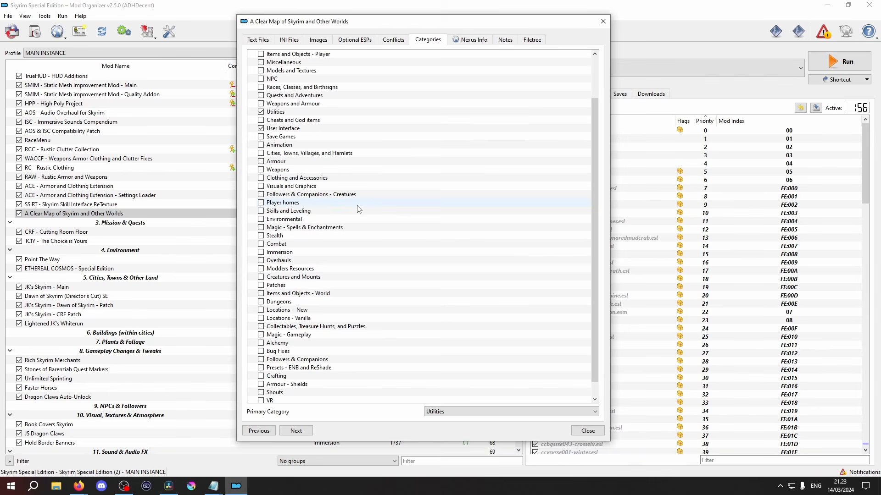
pyautogui.scroll(2, 359, 209)
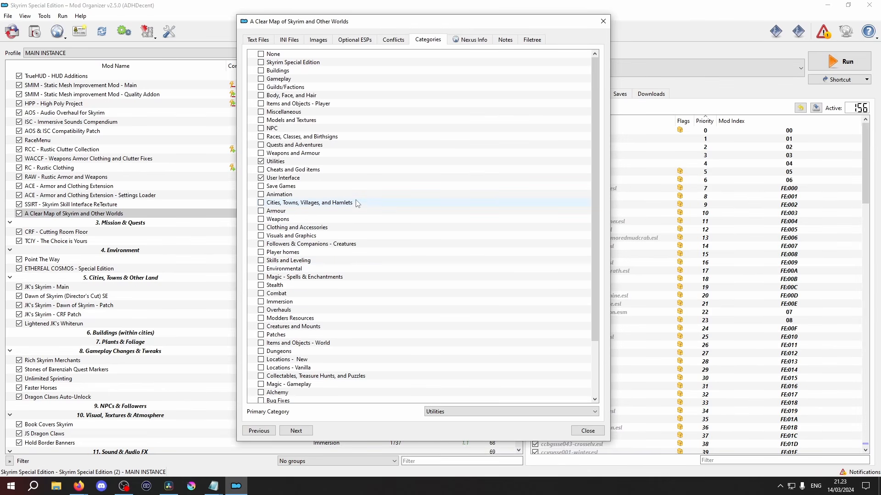
pyautogui.click(261, 178)
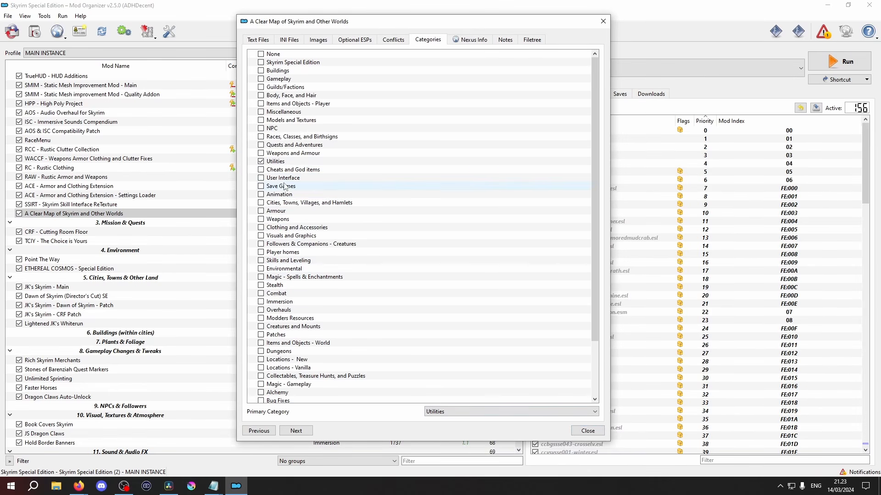
pyautogui.click(260, 178)
pyautogui.click(260, 161)
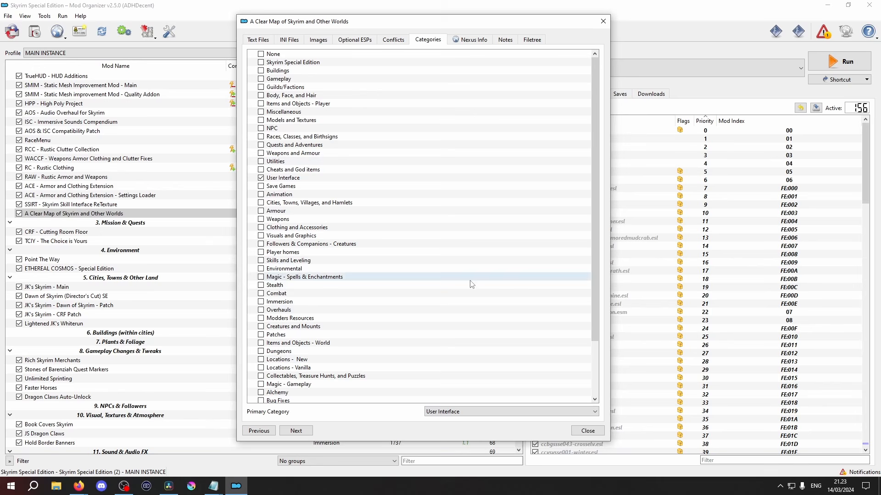
pyautogui.click(586, 430)
# Inspect the contents of Overwrite, select the Nemesis Output mod, and close the Overwrite window
pyautogui.scroll(-12, 251, 337)
pyautogui.doubleClick(123, 442)
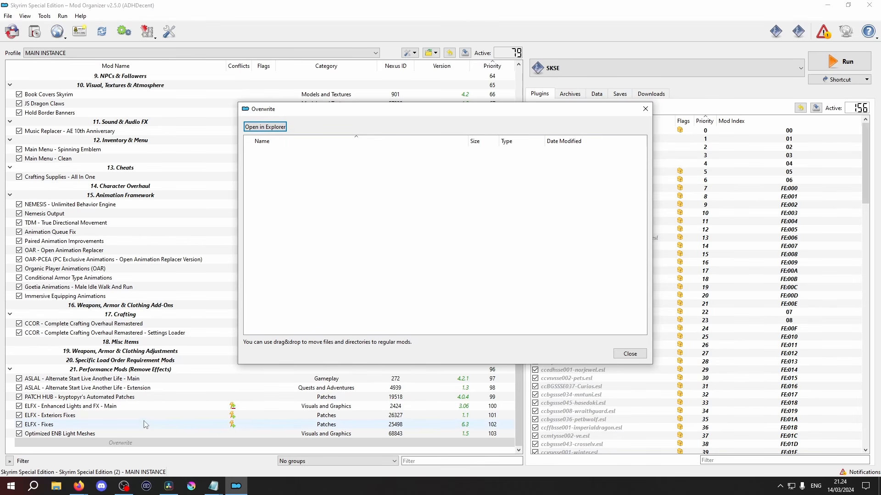
pyautogui.click(65, 215)
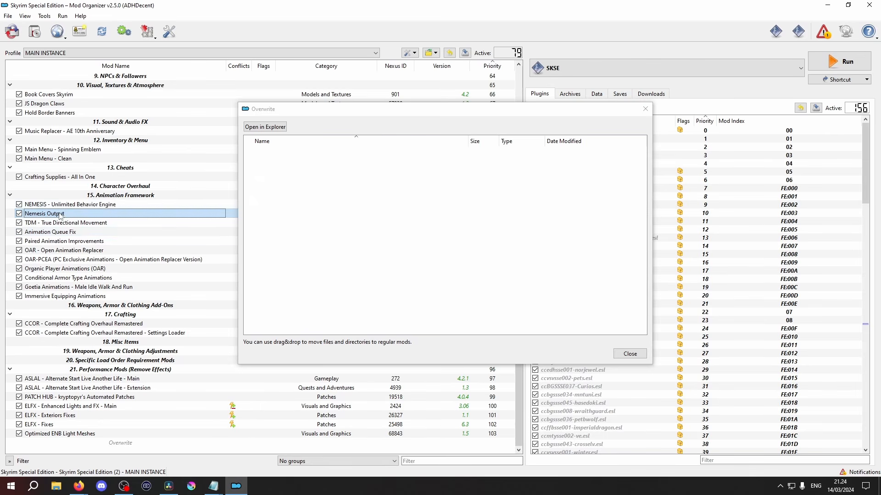
pyautogui.click(418, 226)
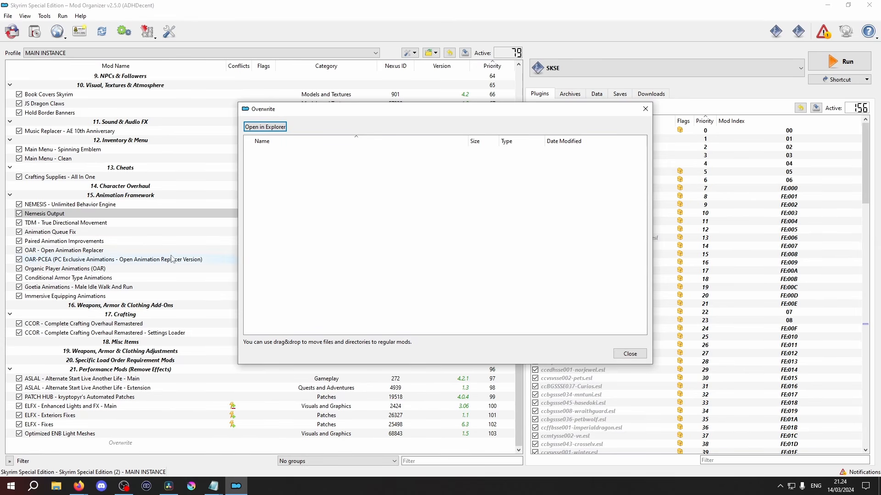
pyautogui.click(638, 354)
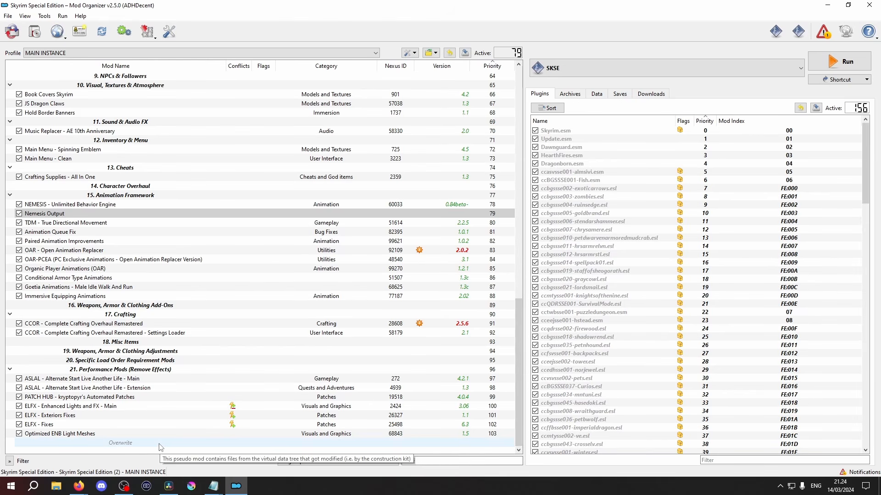
pyautogui.scroll(10, 165, 413)
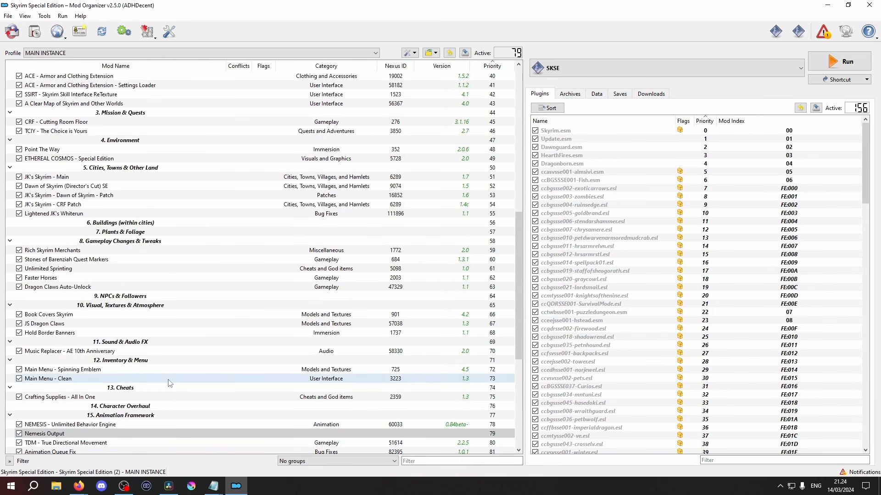
pyautogui.scroll(5, 170, 382)
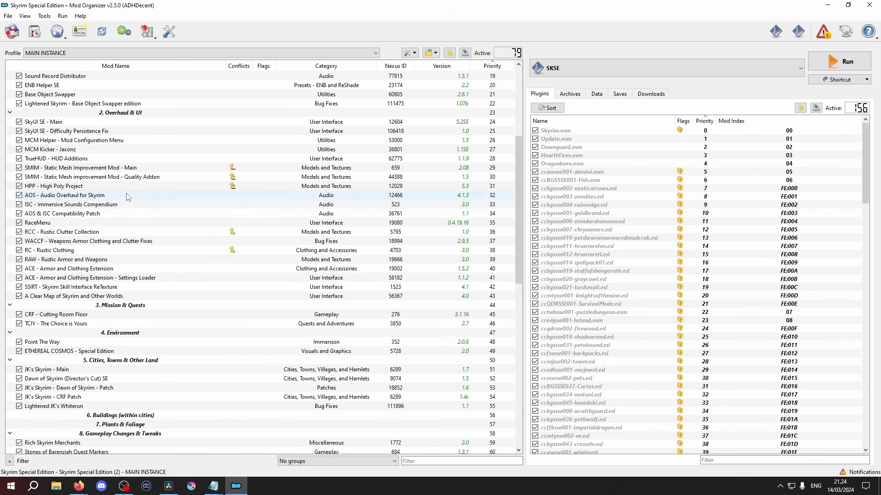
# View the categories of ACE - Armor and Clothing Extension - Settings Loader in its mod information and close the window
pyautogui.scroll(1, 115, 159)
pyautogui.scroll(-4, 114, 160)
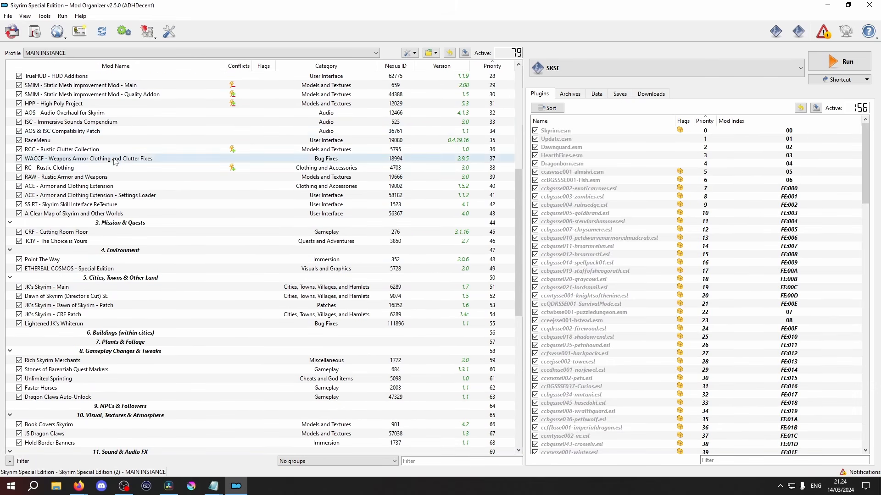
pyautogui.doubleClick(100, 196)
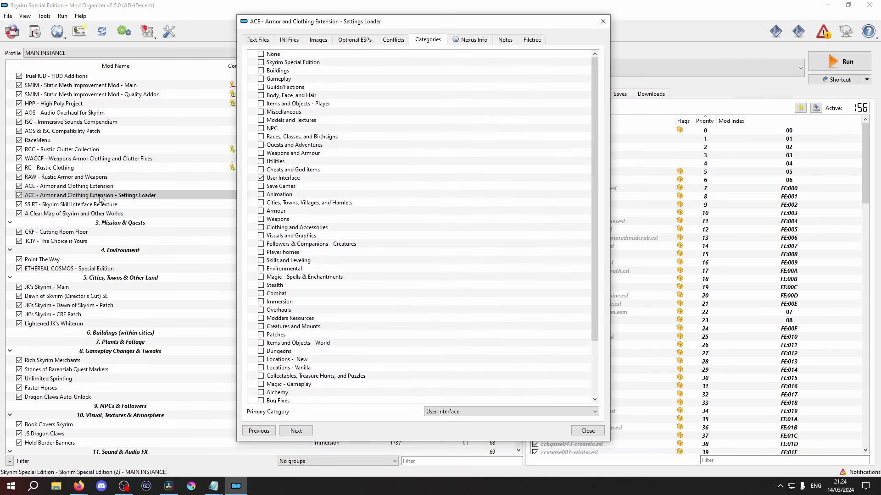
pyautogui.click(587, 431)
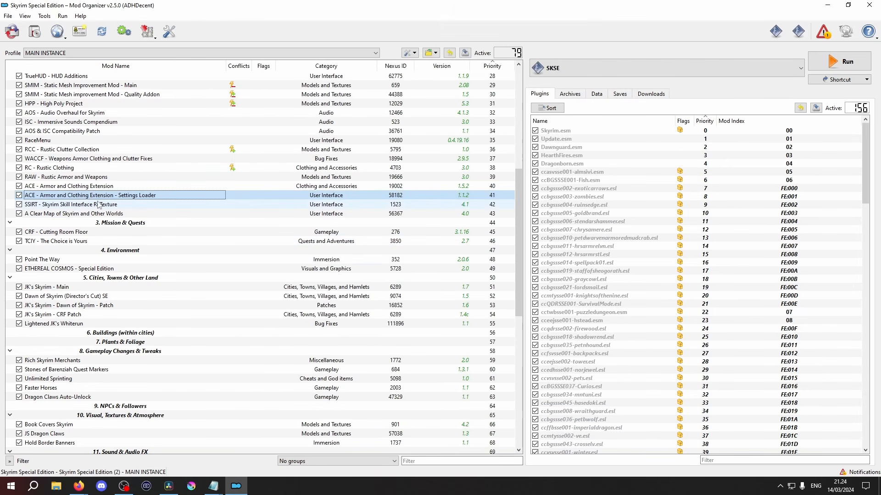
# Select the Overwrite entry at the end of the mod list, and bring up the options for the Nemesis Output mod
pyautogui.scroll(-6, 260, 371)
pyautogui.scroll(-6, 260, 371)
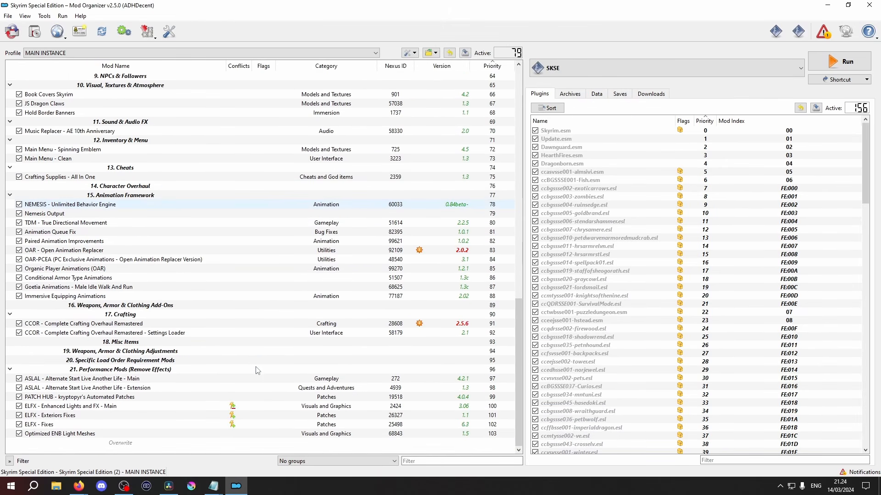
pyautogui.click(221, 443)
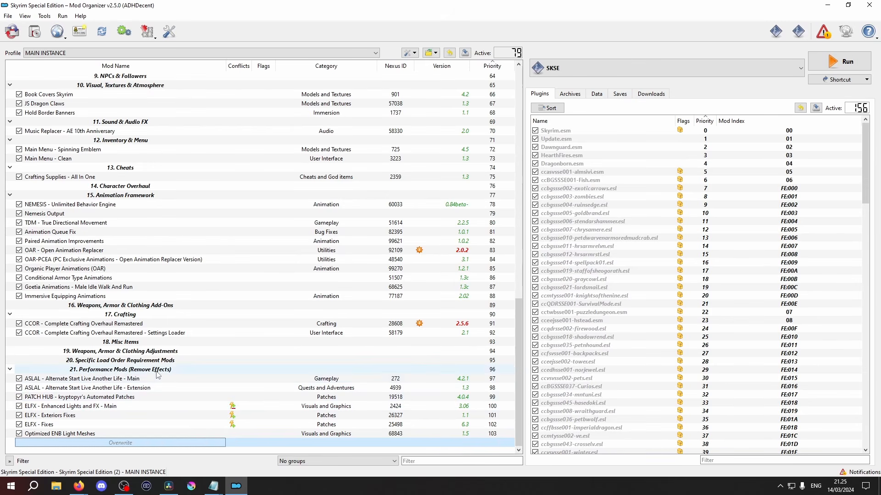
pyautogui.scroll(2, 110, 278)
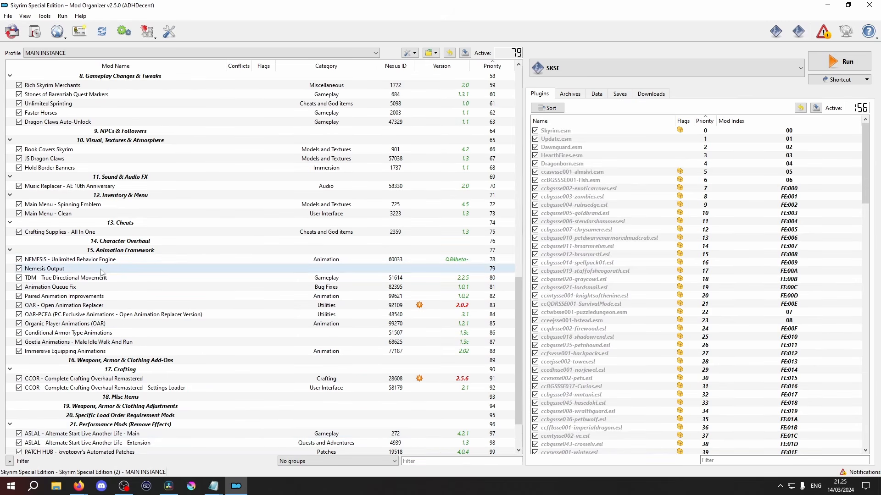
pyautogui.rightClick(46, 271)
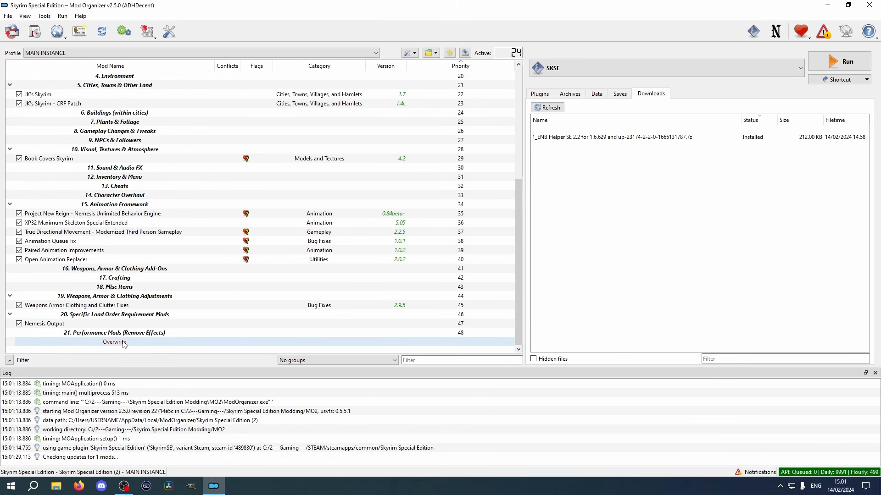
# Move the SKSE Plugins contents, including both OpenAnimationReplacer INI files, from Overwrite into the Nemesis Output mod and close the Overwrite window
pyautogui.doubleClick(124, 343)
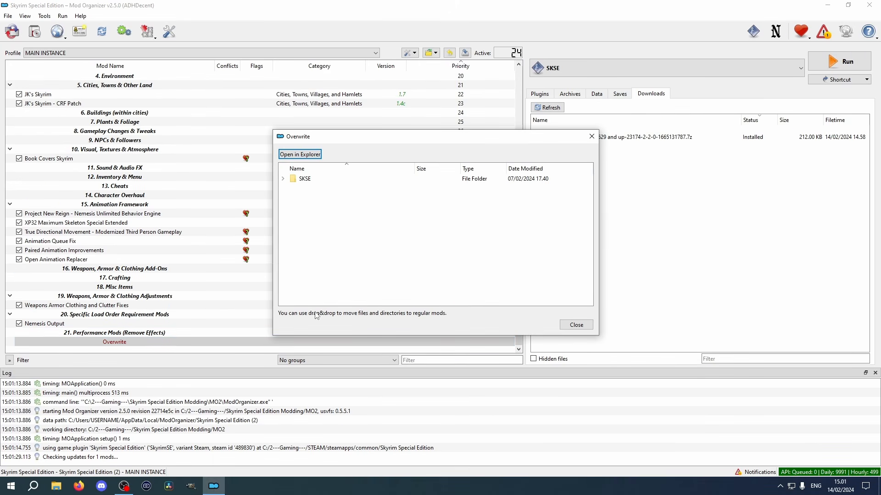
pyautogui.click(283, 179)
pyautogui.click(292, 188)
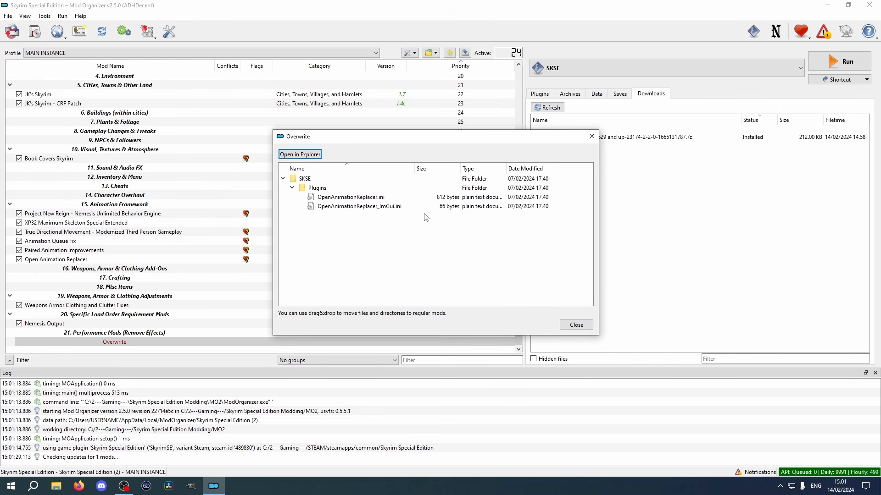
pyautogui.moveTo(426, 218); pyautogui.dragTo(318, 182)
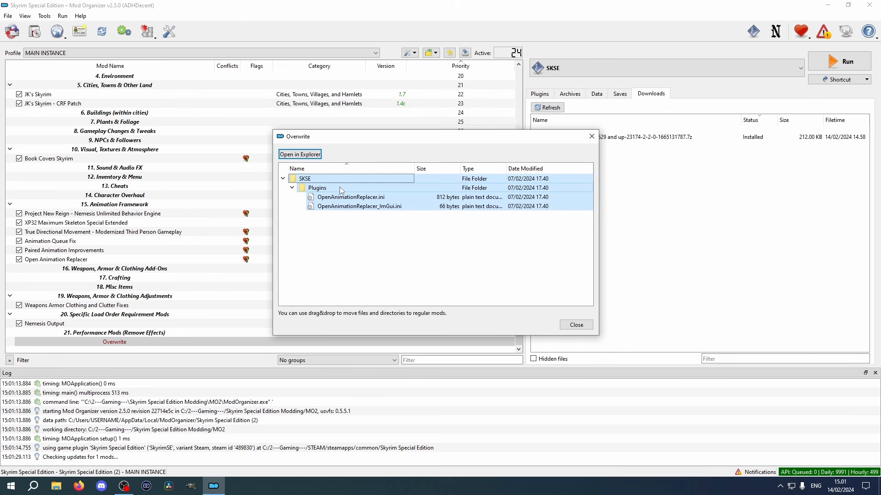
pyautogui.moveTo(340, 188); pyautogui.dragTo(69, 323)
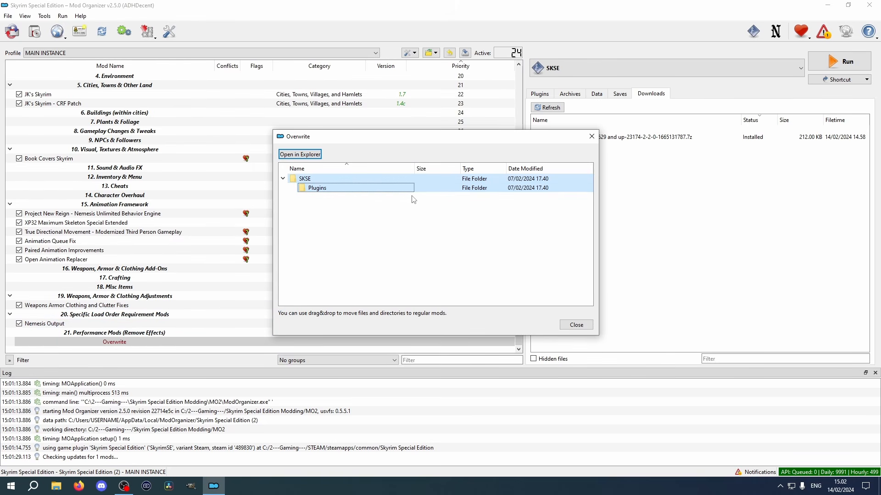
pyautogui.click(376, 231)
pyautogui.click(576, 324)
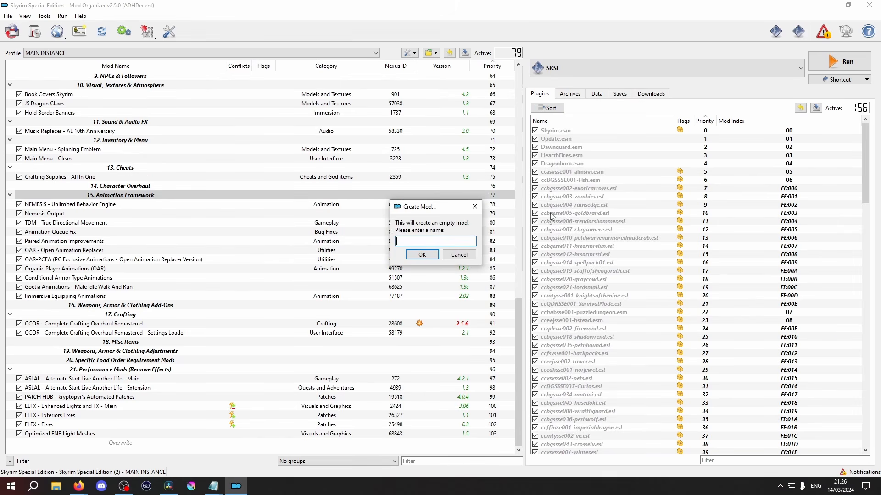
# Enter OVERWRITE as the name of the new empty mod
pyautogui.write('OUTPU')
pyautogui.press('BackSpace')
pyautogui.press('BackSpace')
pyautogui.press('BackSpace')
pyautogui.write('VERWRITE')
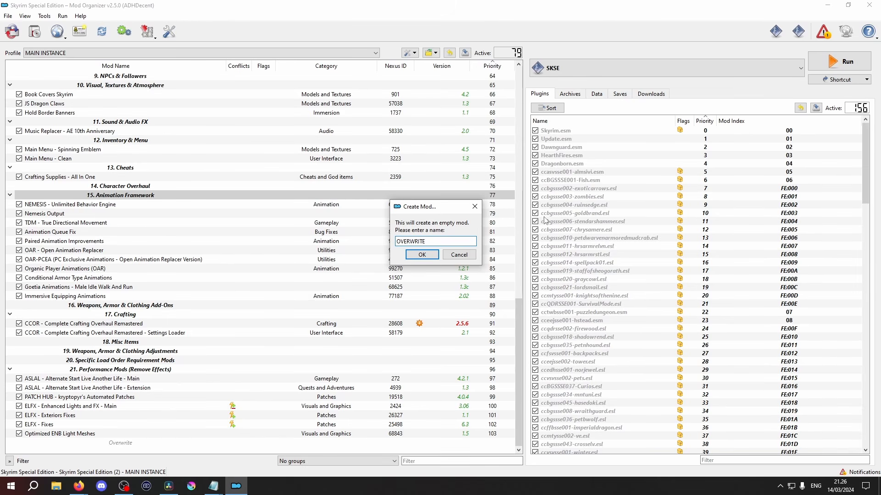